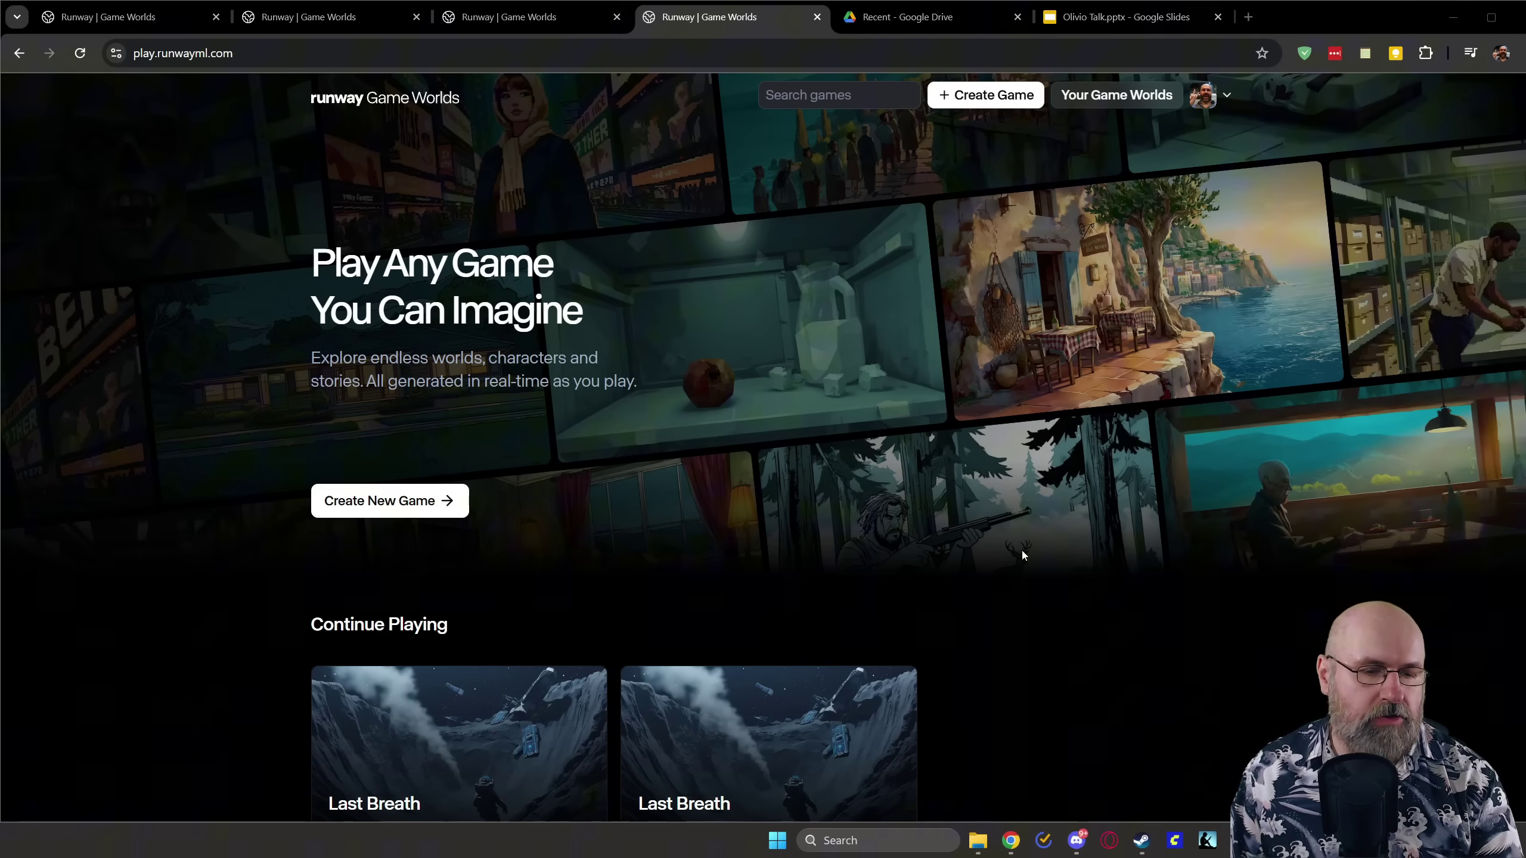
Step: Scroll the home page past Browse Games and User-Created Games to Runway Trivia and Shark Attack
{"action": "scroll", "coordinate": [1034, 554], "scroll_direction": "down", "scroll_amount": 10}
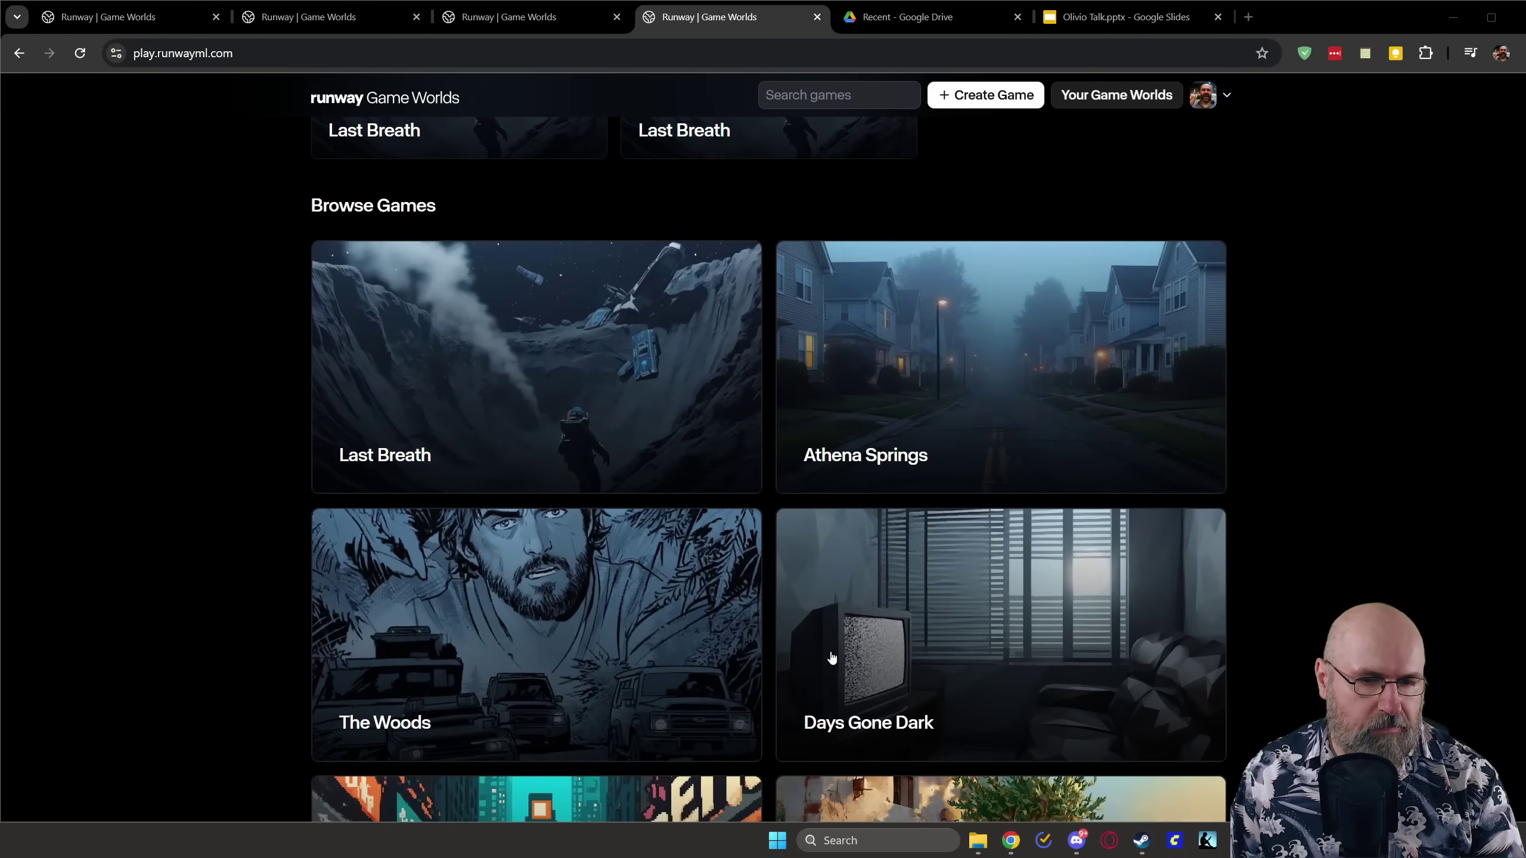
{"action": "scroll", "coordinate": [1262, 571], "scroll_direction": "down", "scroll_amount": 8}
{"action": "scroll", "coordinate": [1273, 578], "scroll_direction": "down", "scroll_amount": 12}
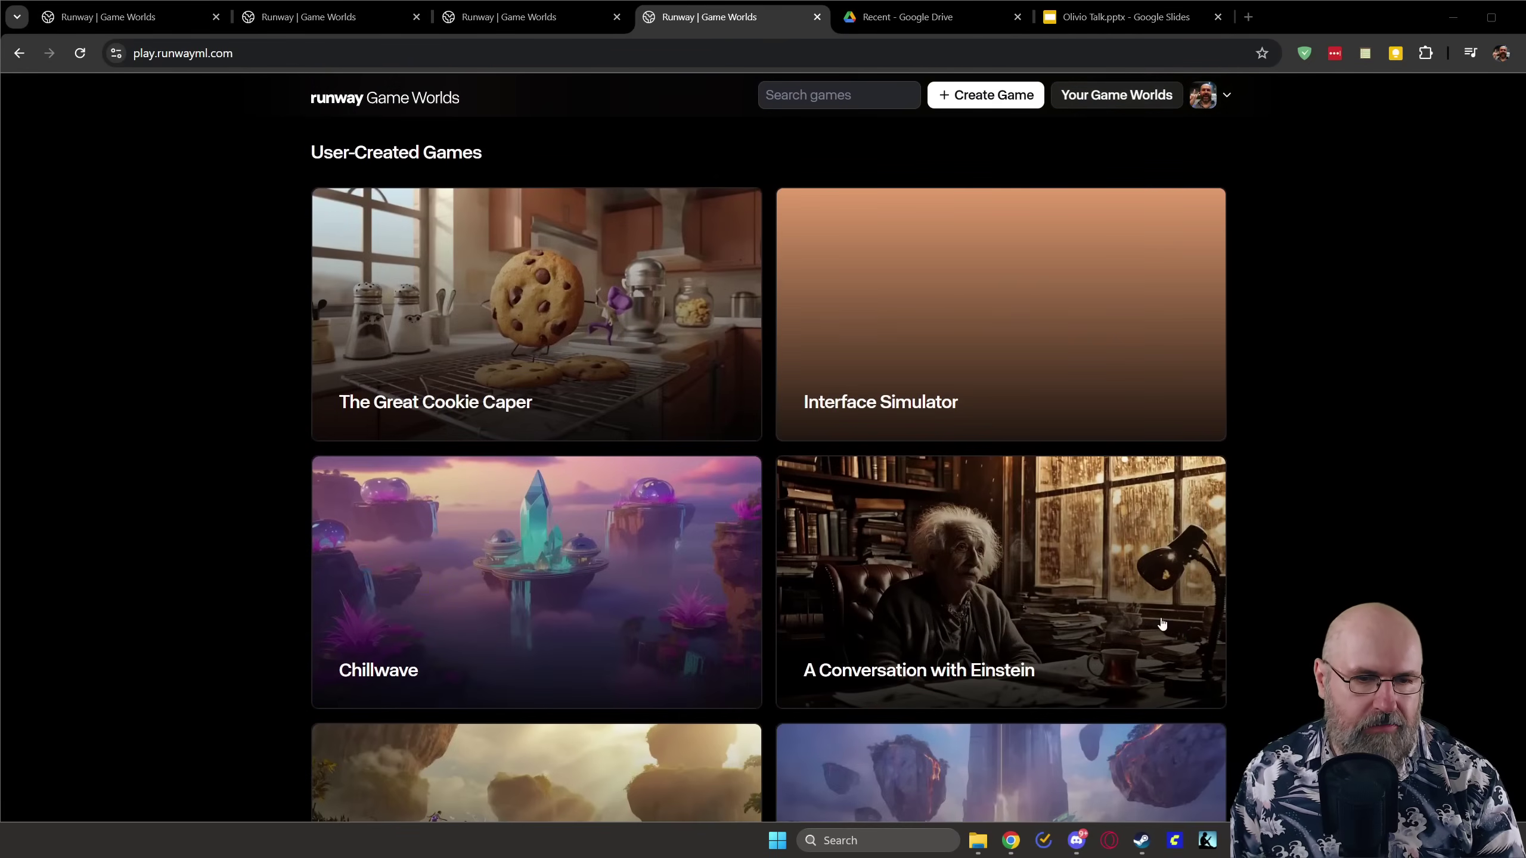
{"action": "scroll", "coordinate": [1268, 577], "scroll_direction": "down", "scroll_amount": 9}
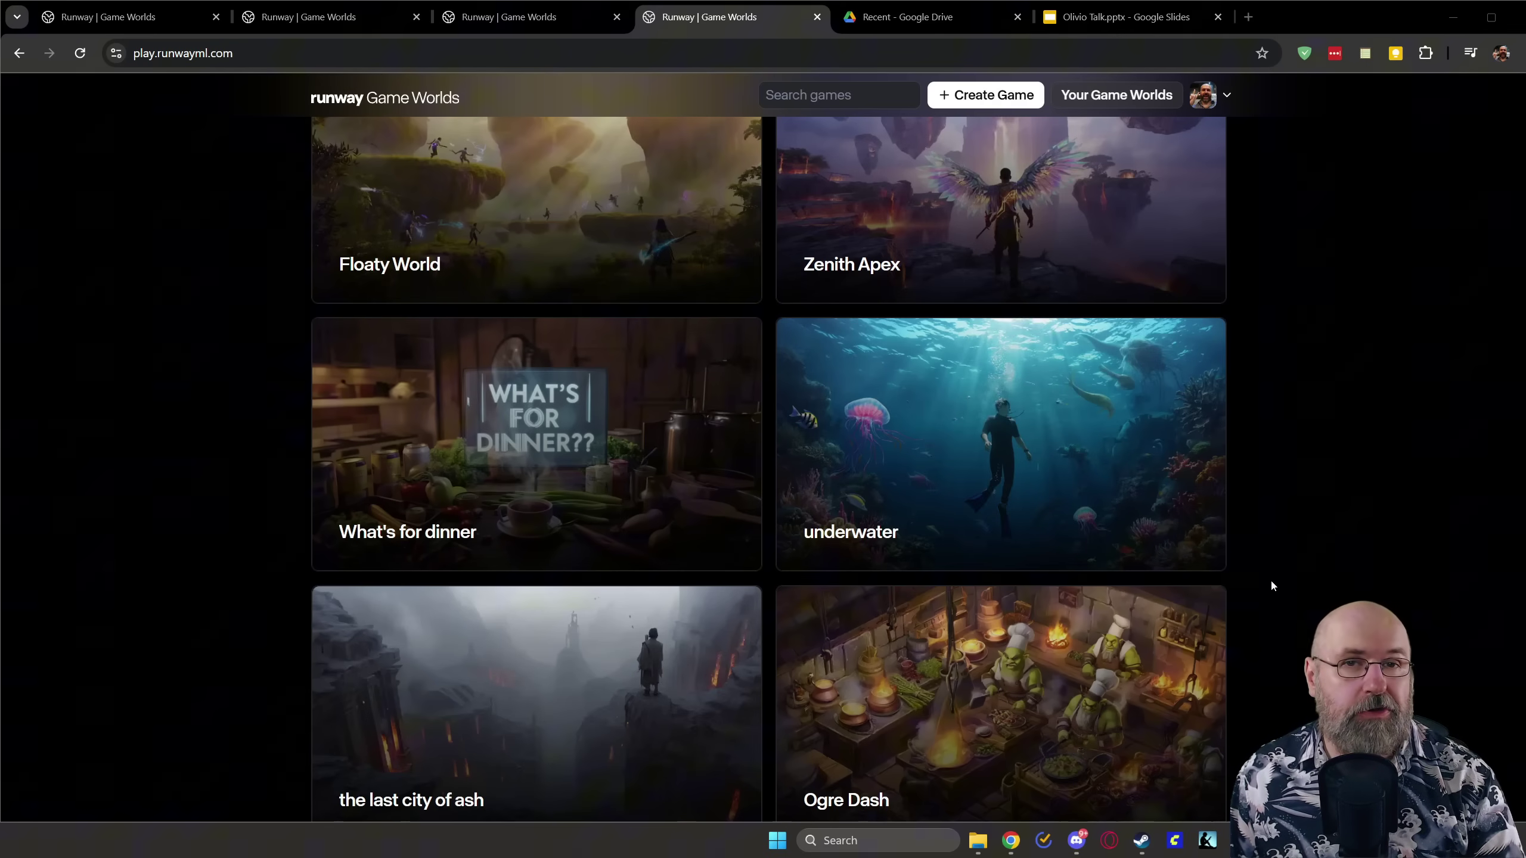
{"action": "scroll", "coordinate": [1255, 586], "scroll_direction": "down", "scroll_amount": 10}
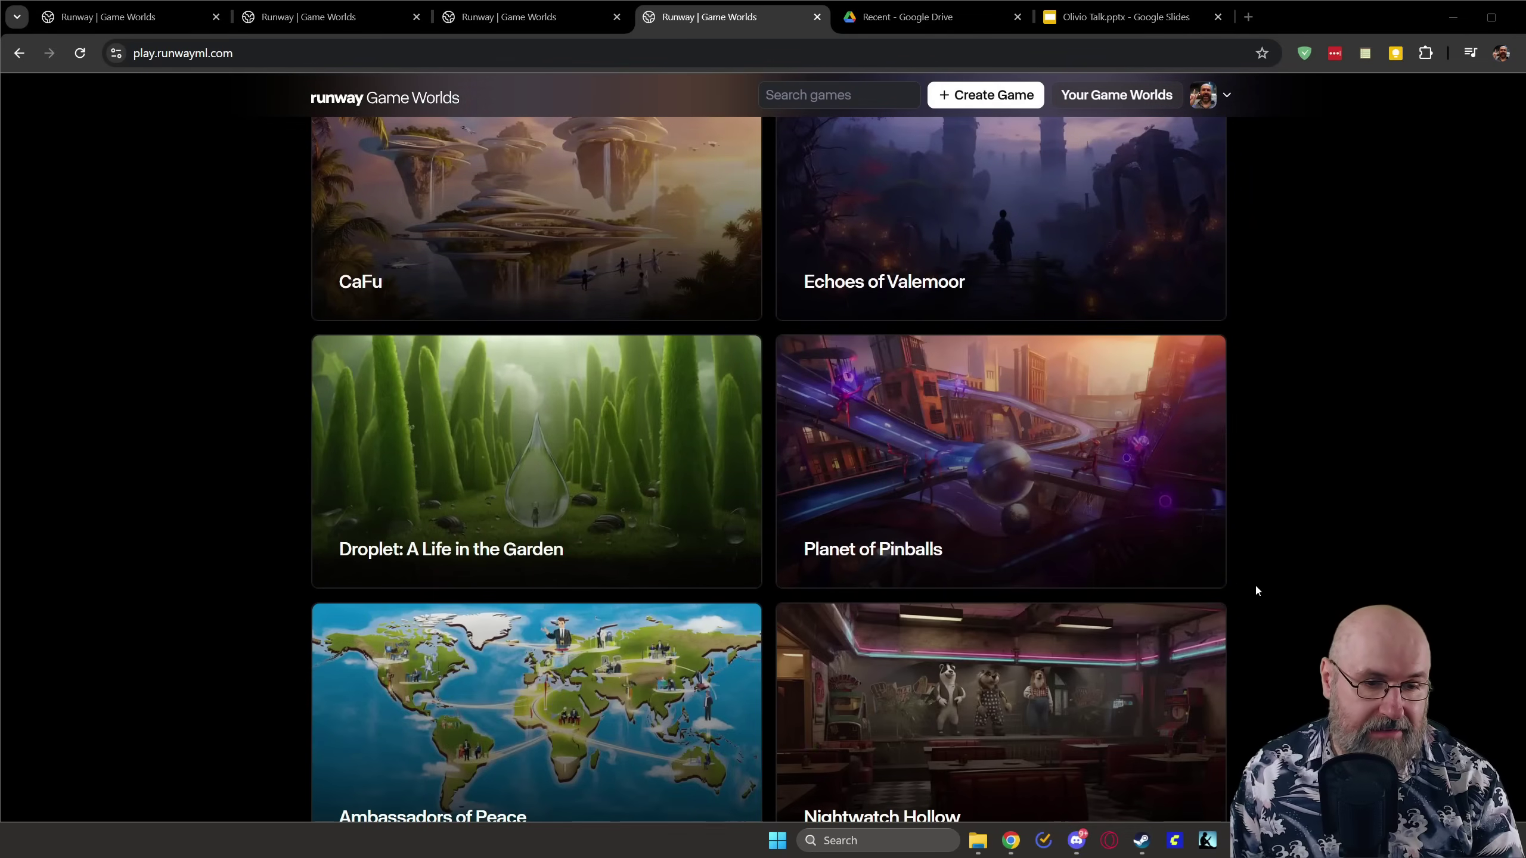
{"action": "scroll", "coordinate": [1267, 591], "scroll_direction": "down", "scroll_amount": 12}
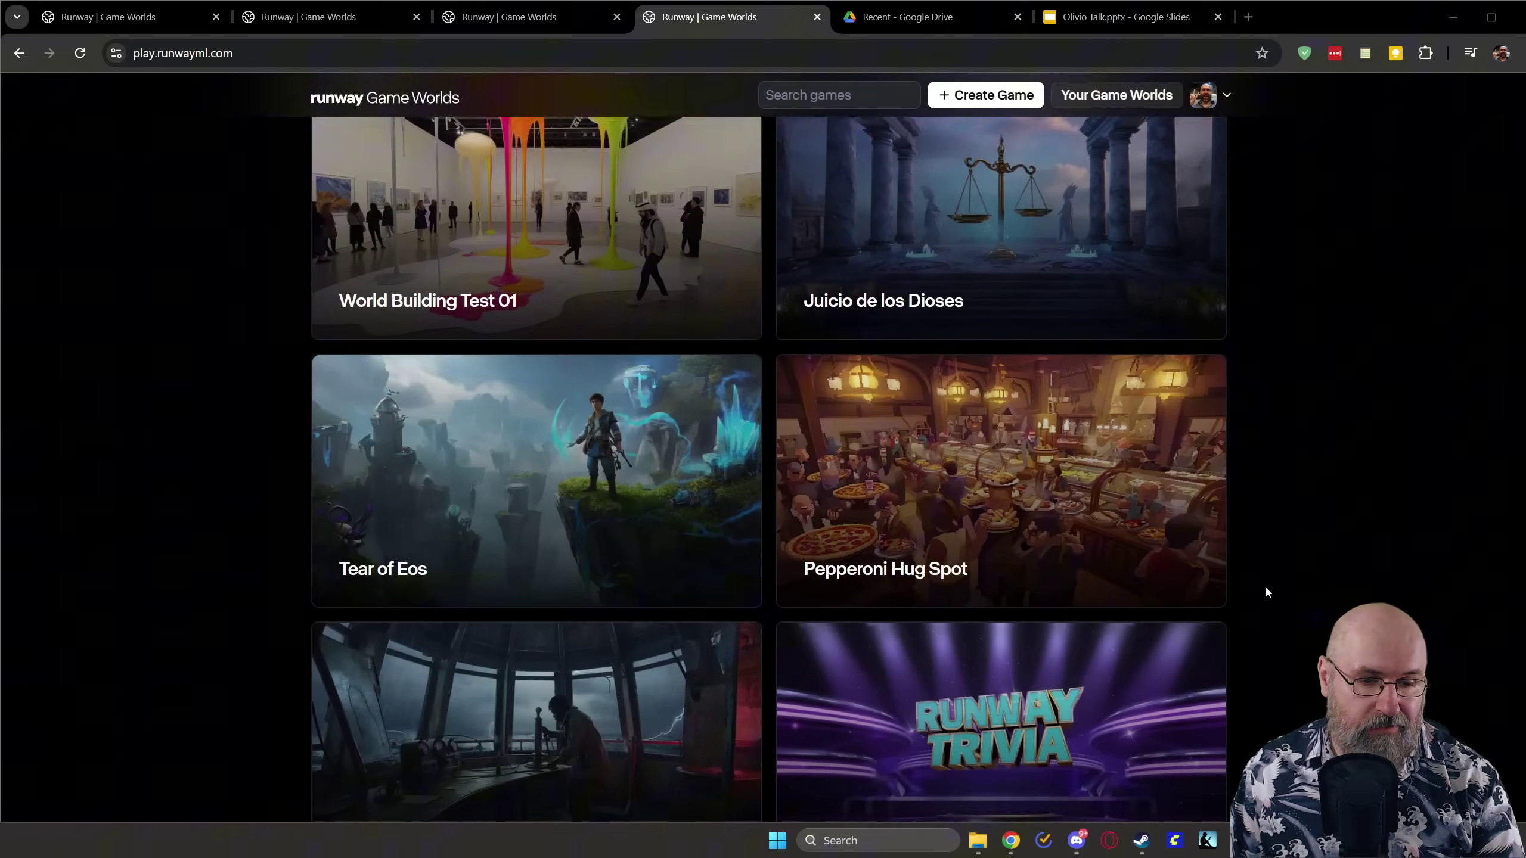
{"action": "scroll", "coordinate": [1266, 591], "scroll_direction": "down", "scroll_amount": 4}
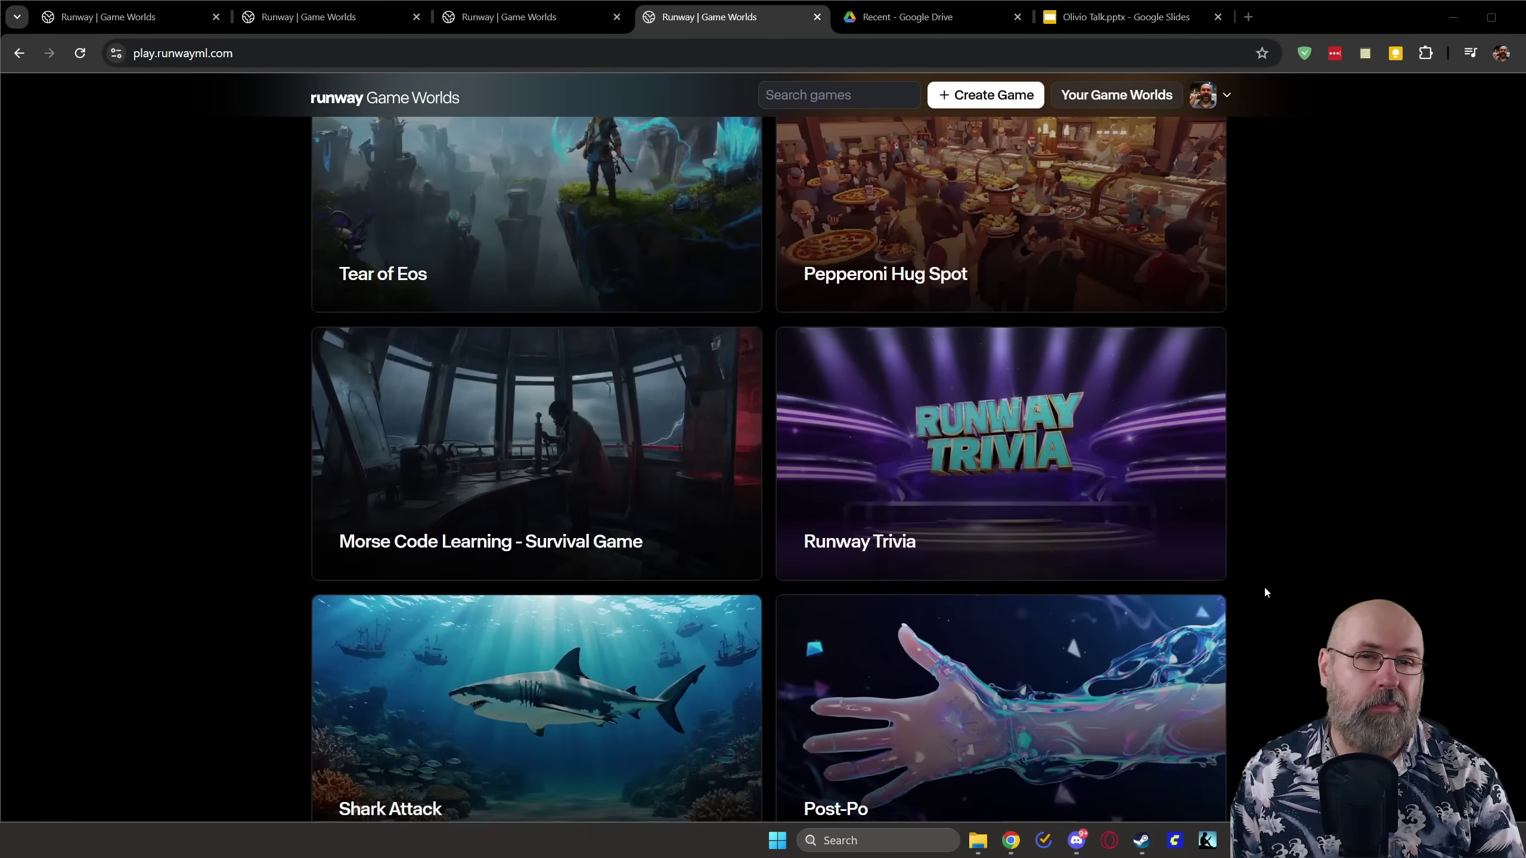
{"action": "scroll", "coordinate": [1266, 592], "scroll_direction": "down", "scroll_amount": 8}
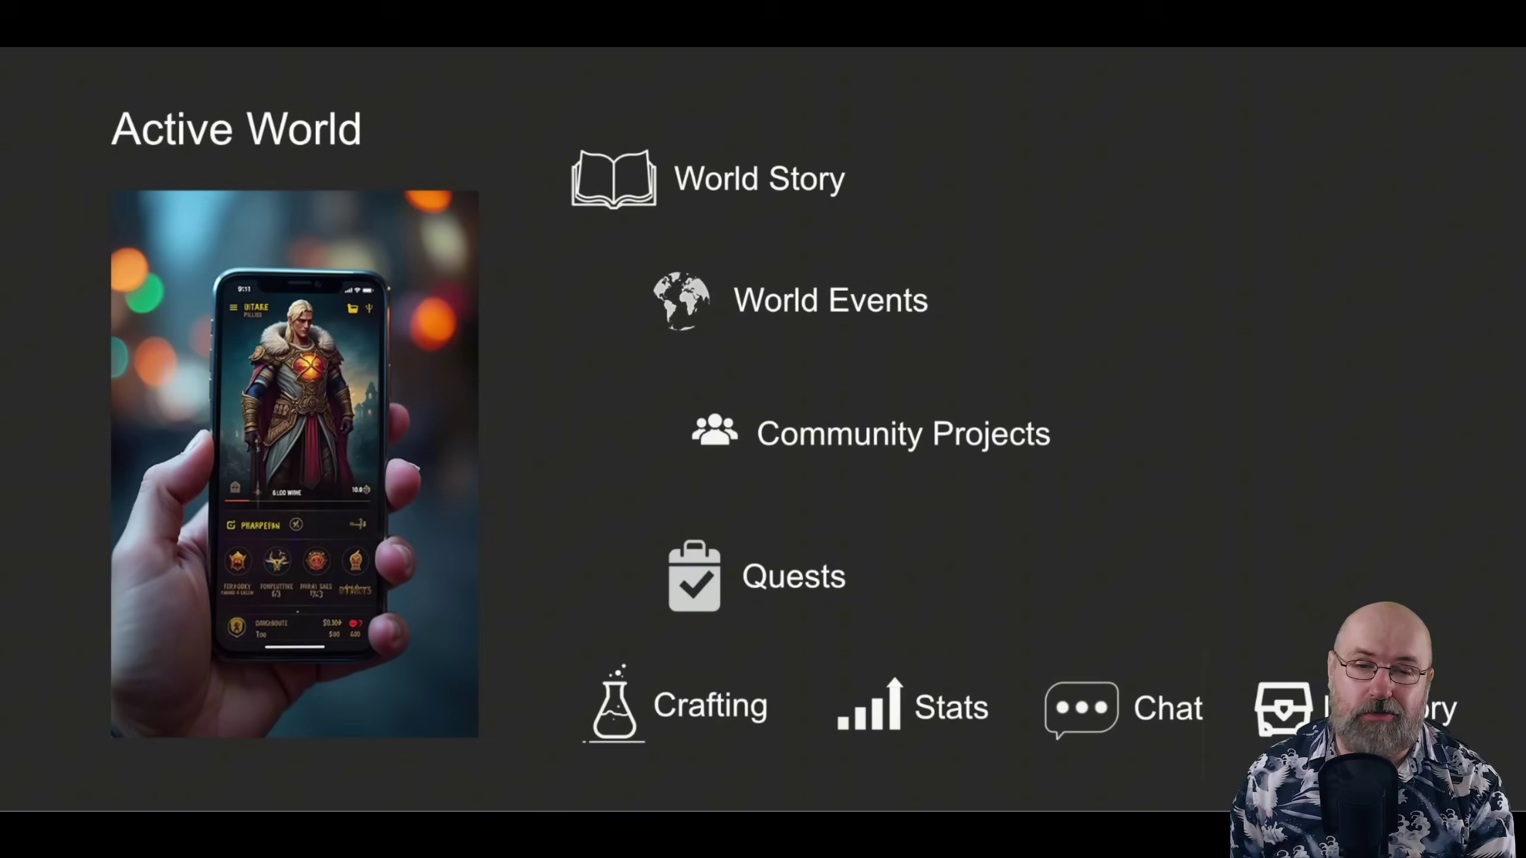
Step: Advance the slideshow to the Dynamic World Story slide
{"action": "key", "text": "Right"}
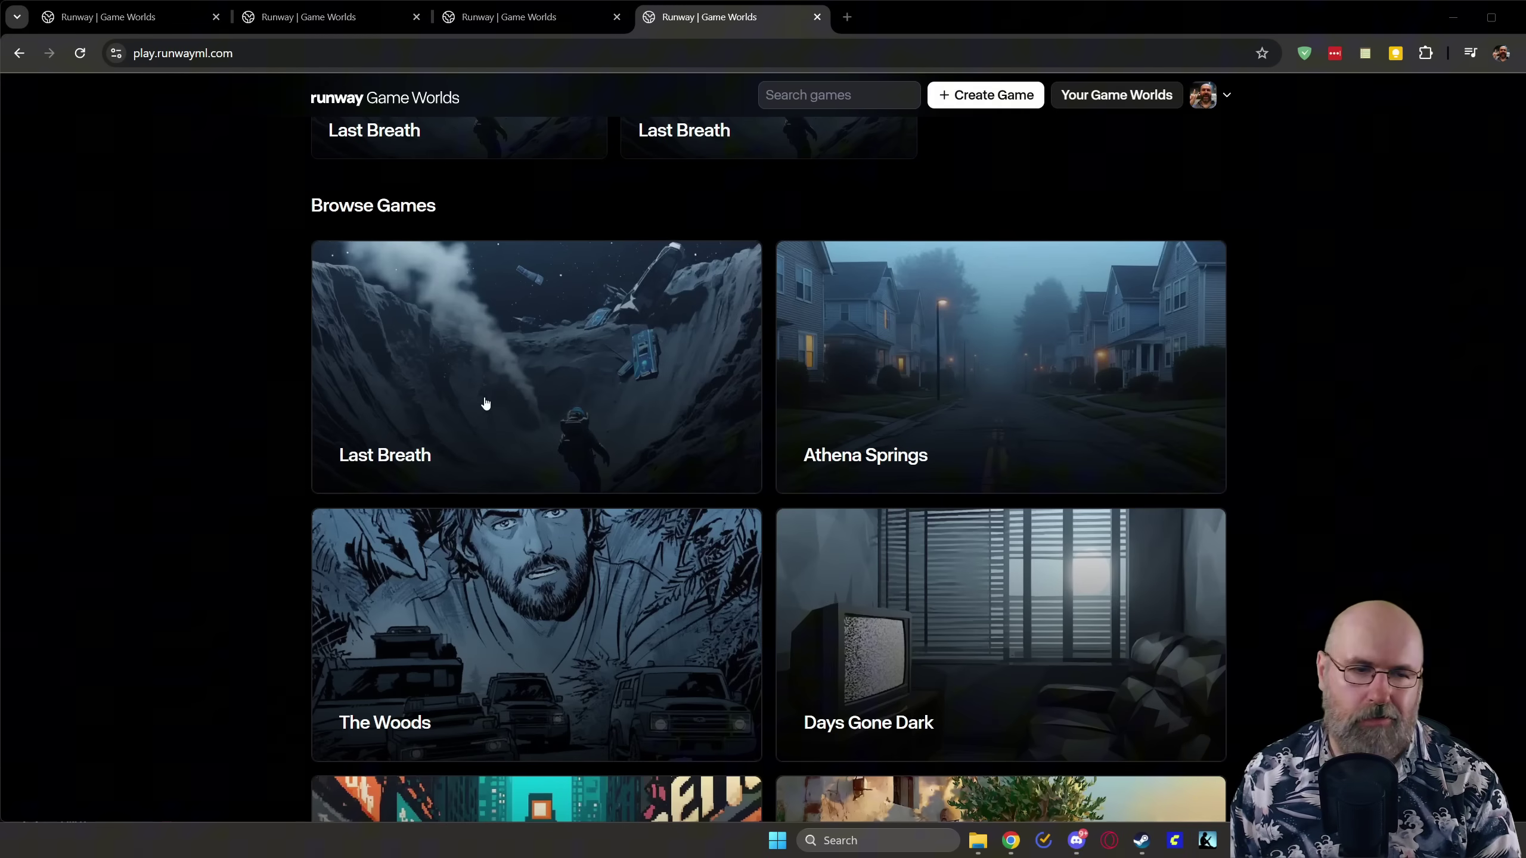
Step: Switch to the Last Breath game and read its crashed-ship opening and Suit AI warning
{"action": "key", "text": "ctrl+1"}
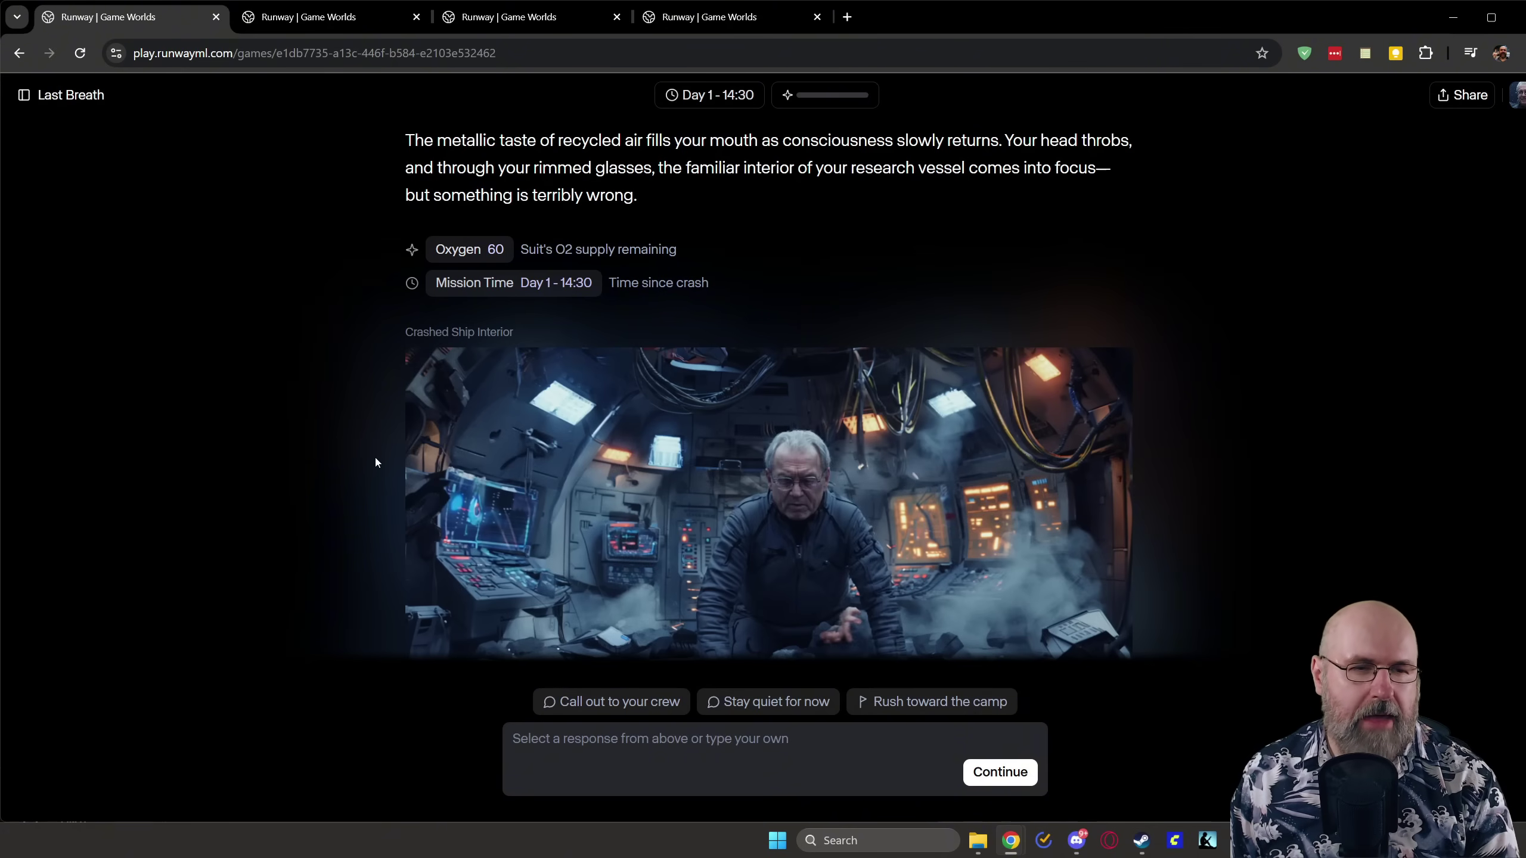
{"action": "scroll", "coordinate": [372, 453], "scroll_direction": "down", "scroll_amount": 4}
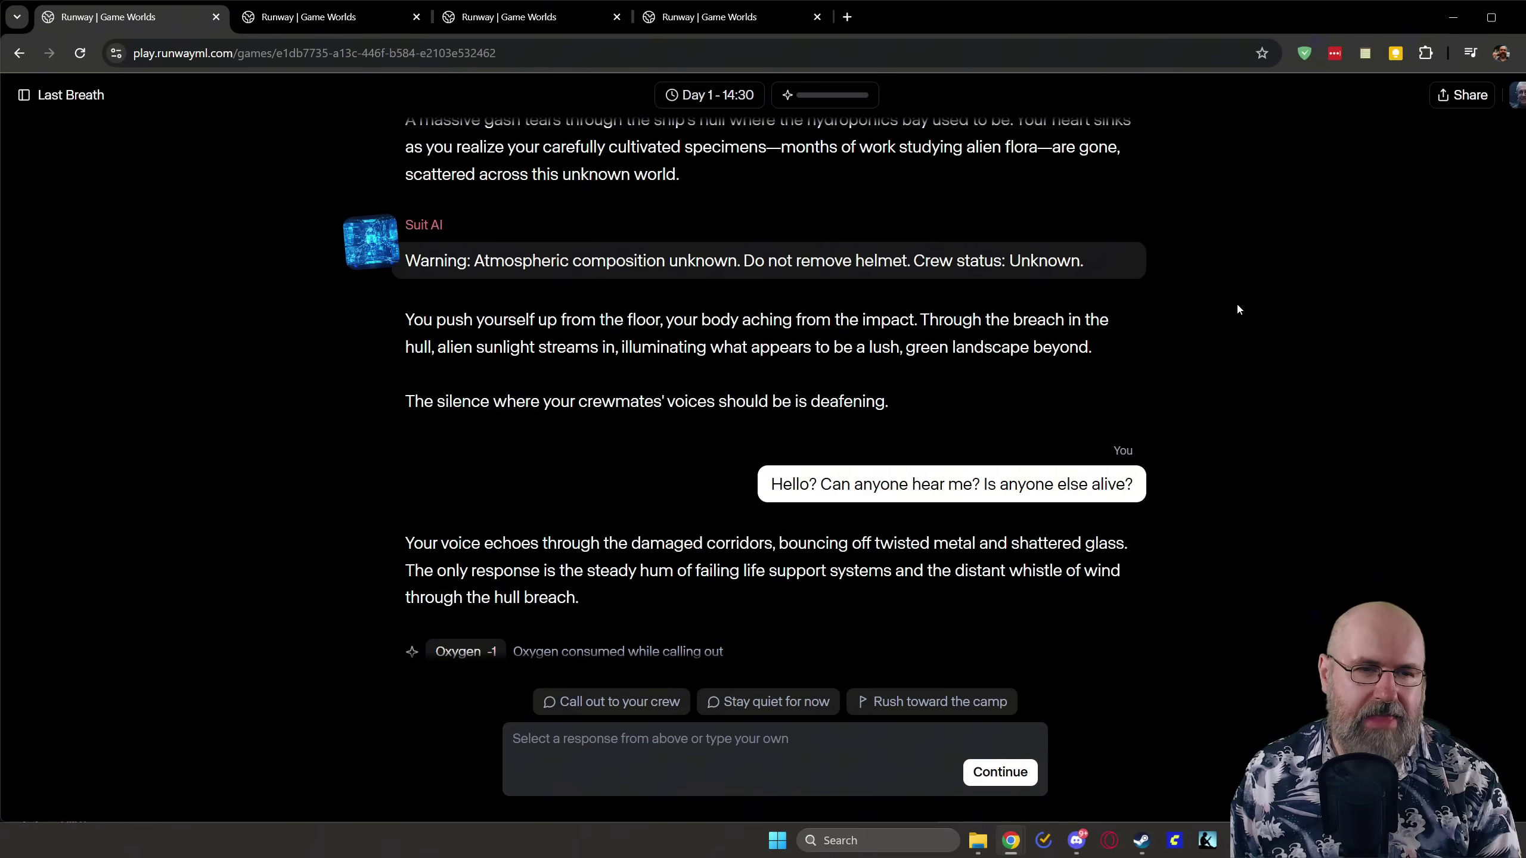
Step: Scroll the Last Breath feed through the Suit AI replies to the First Contact image
{"action": "scroll", "coordinate": [1247, 332], "scroll_direction": "up", "scroll_amount": 2}
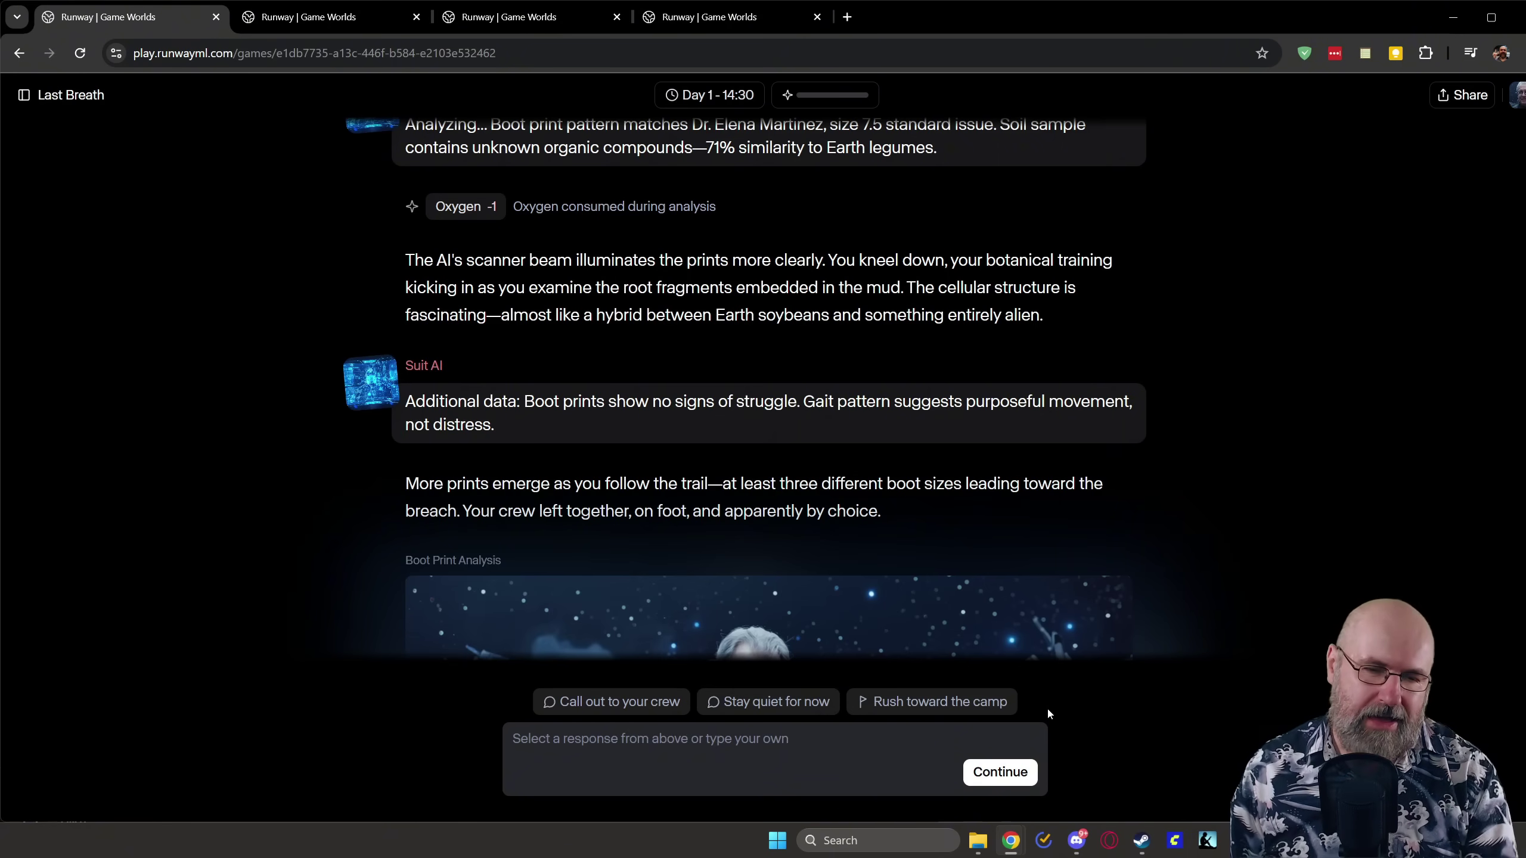
{"action": "scroll", "coordinate": [1106, 503], "scroll_direction": "down", "scroll_amount": 5}
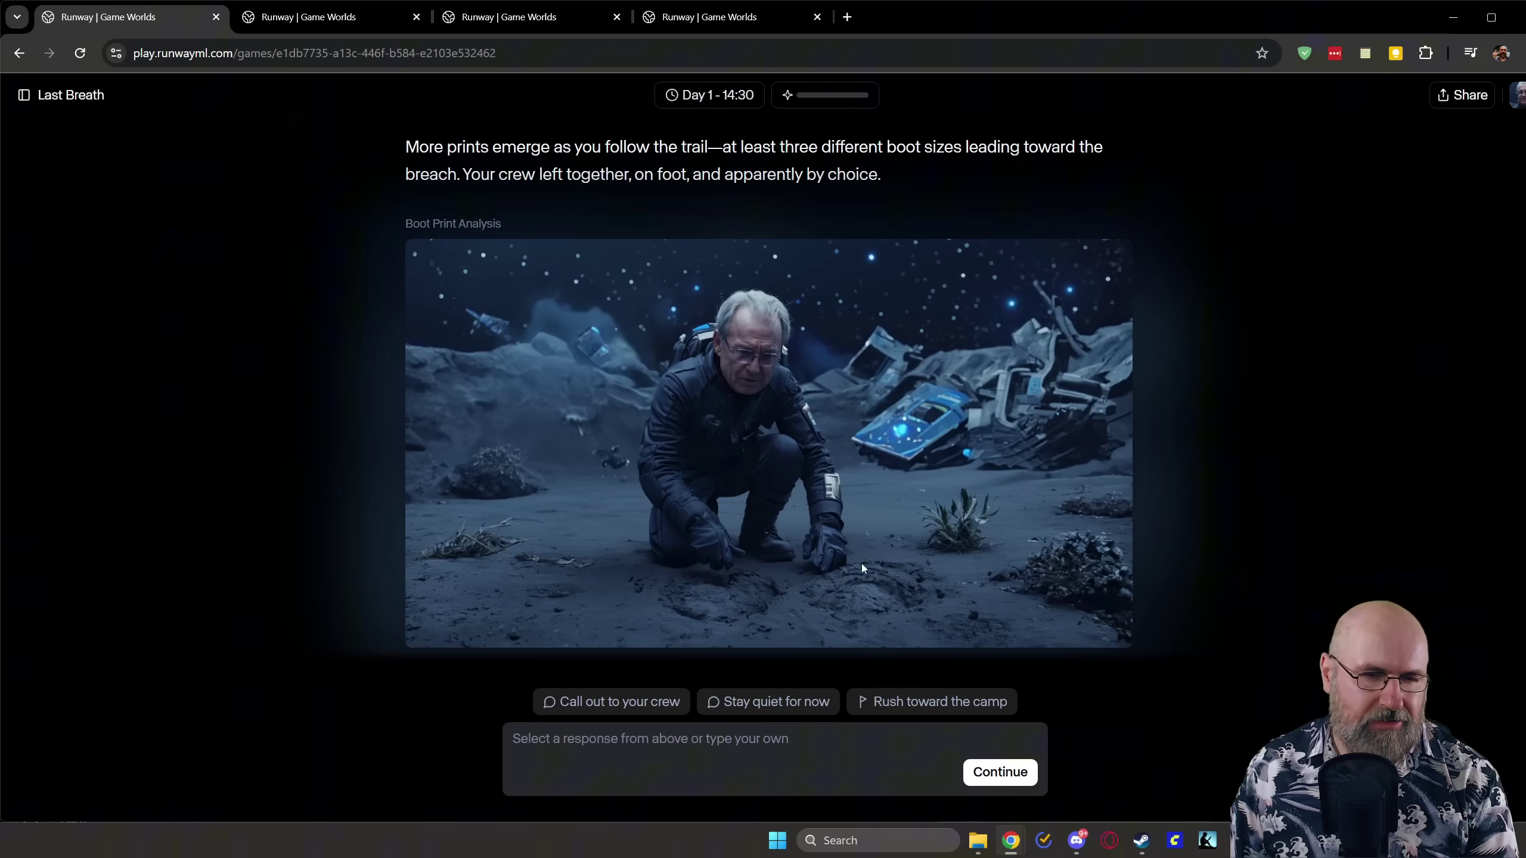
{"action": "scroll", "coordinate": [1172, 449], "scroll_direction": "down", "scroll_amount": 7}
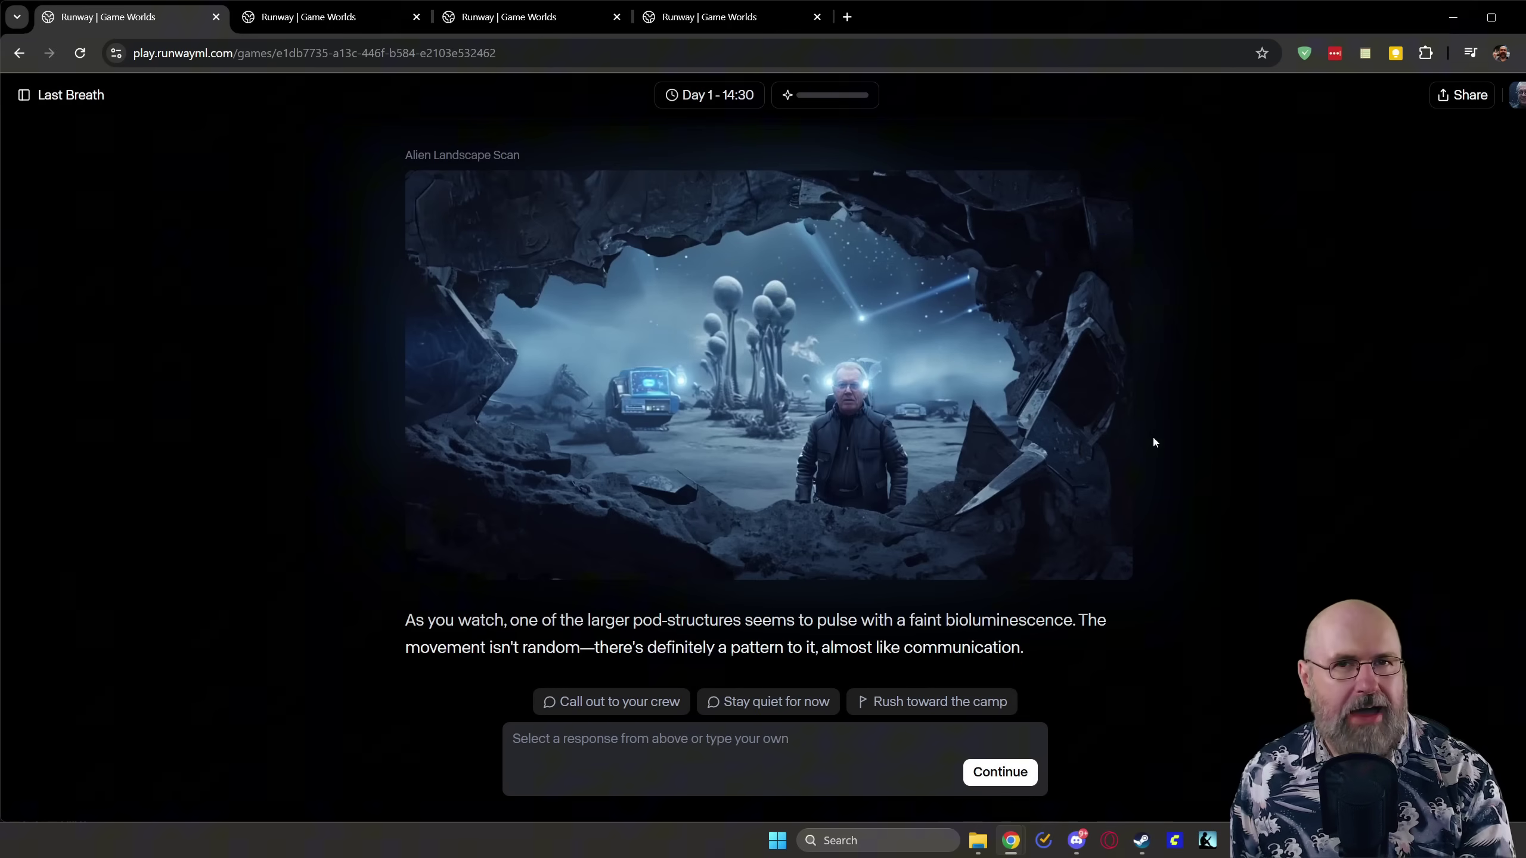
{"action": "scroll", "coordinate": [1175, 433], "scroll_direction": "down", "scroll_amount": 5}
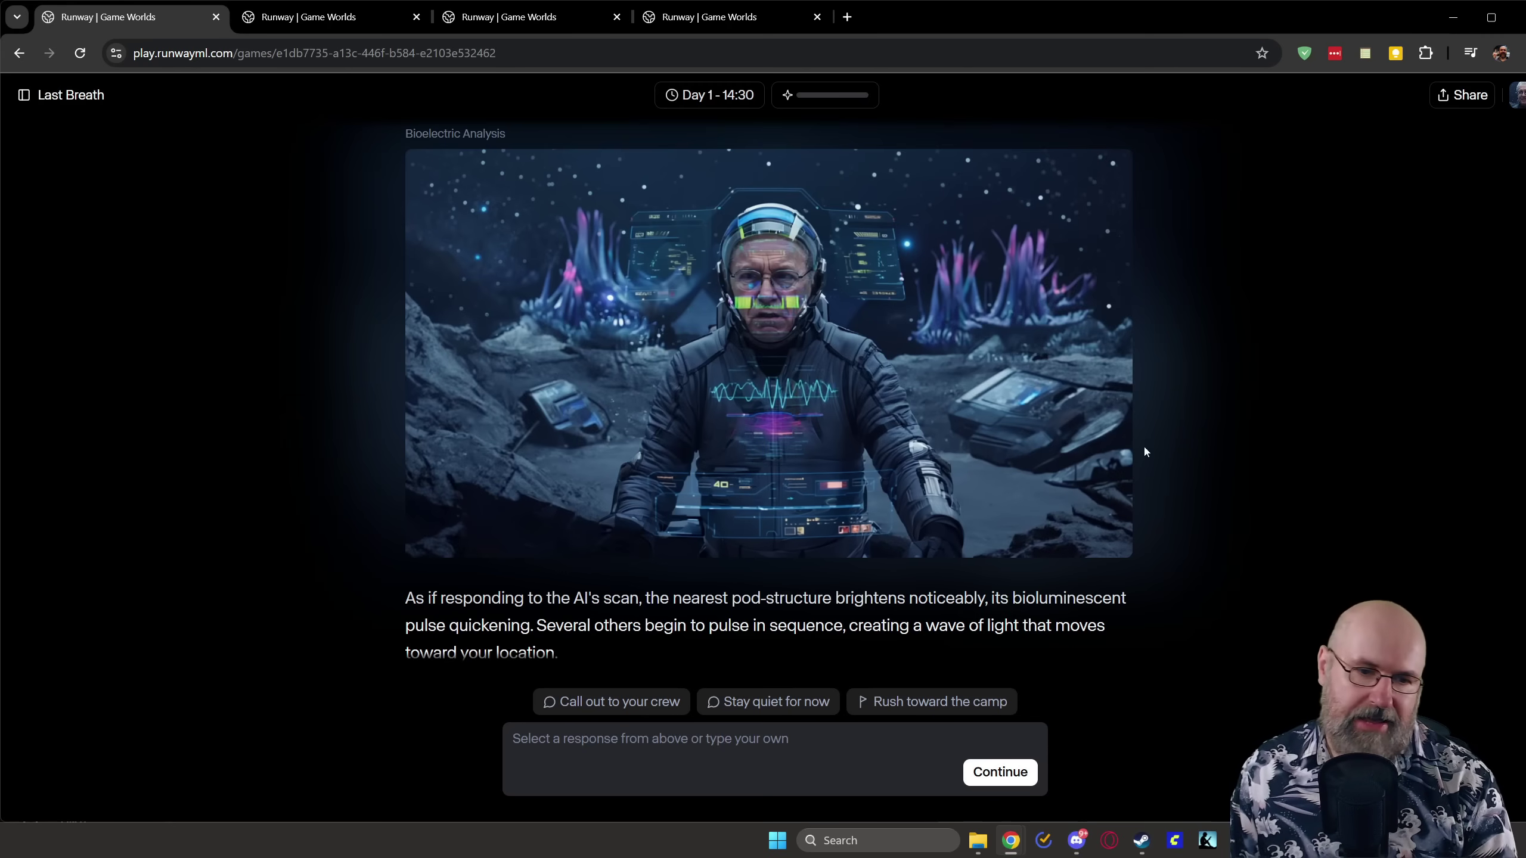
{"action": "scroll", "coordinate": [1131, 444], "scroll_direction": "down", "scroll_amount": 1}
{"action": "scroll", "coordinate": [1130, 444], "scroll_direction": "down", "scroll_amount": 9}
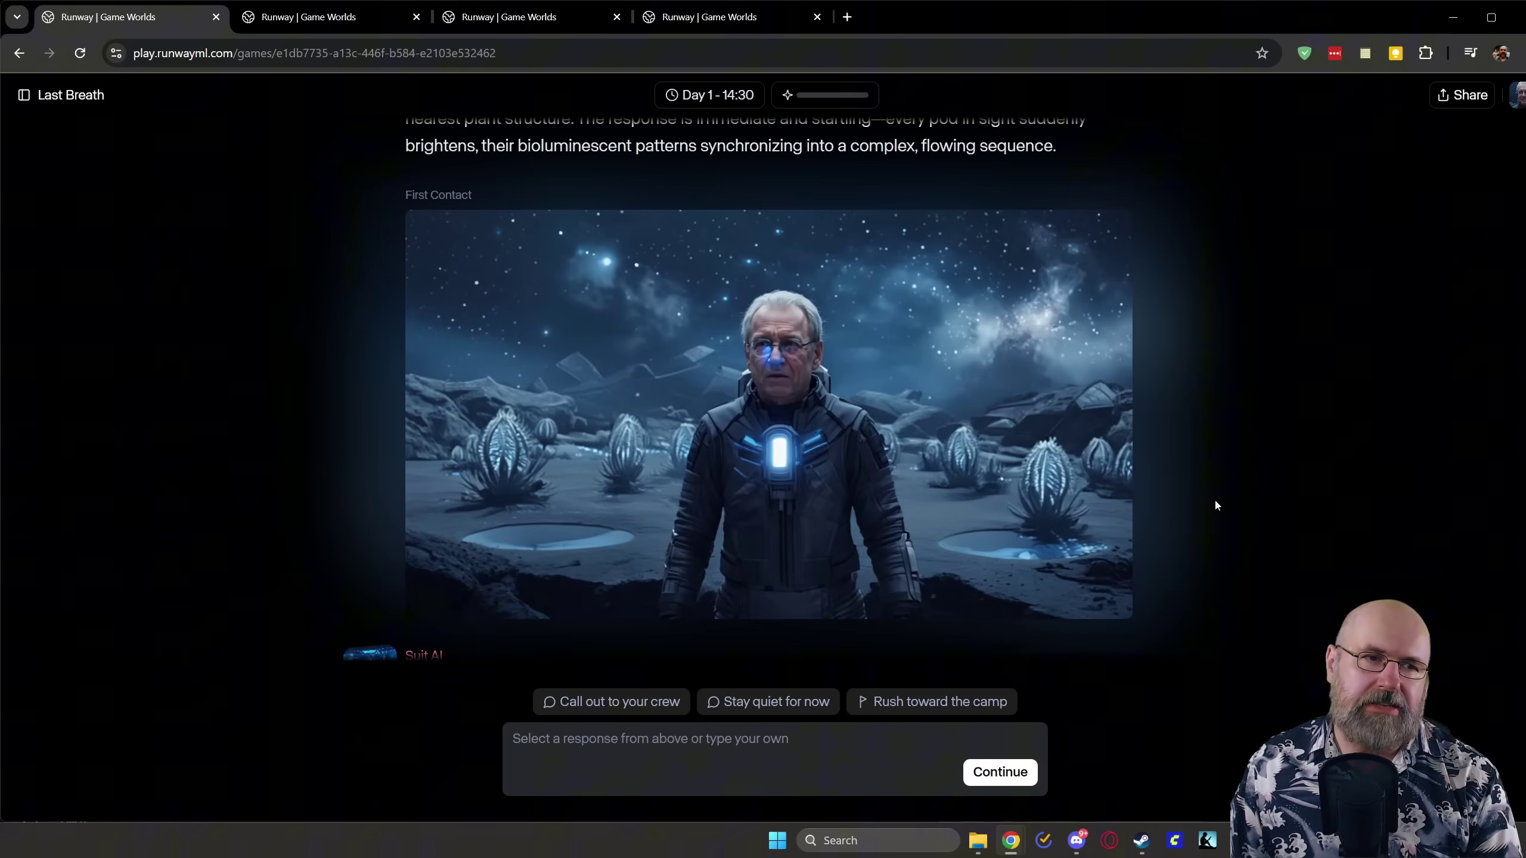
Step: Switch to the other Last Breath session and scroll to the Alien Trail View scene
{"action": "left_click", "coordinate": [329, 15]}
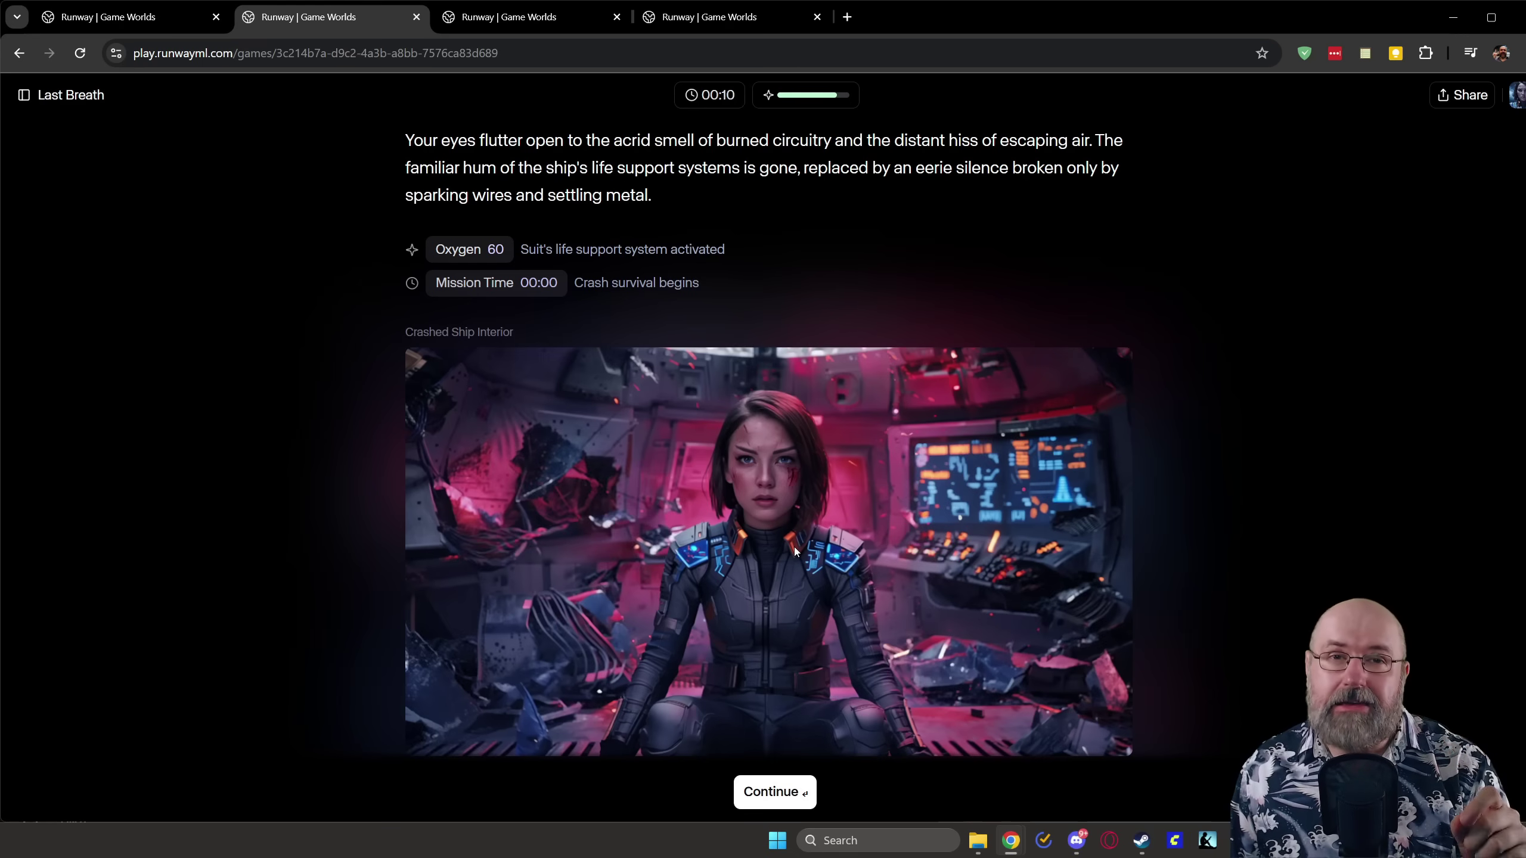
{"action": "scroll", "coordinate": [1200, 530], "scroll_direction": "down", "scroll_amount": 1}
{"action": "scroll", "coordinate": [1200, 530], "scroll_direction": "down", "scroll_amount": 7}
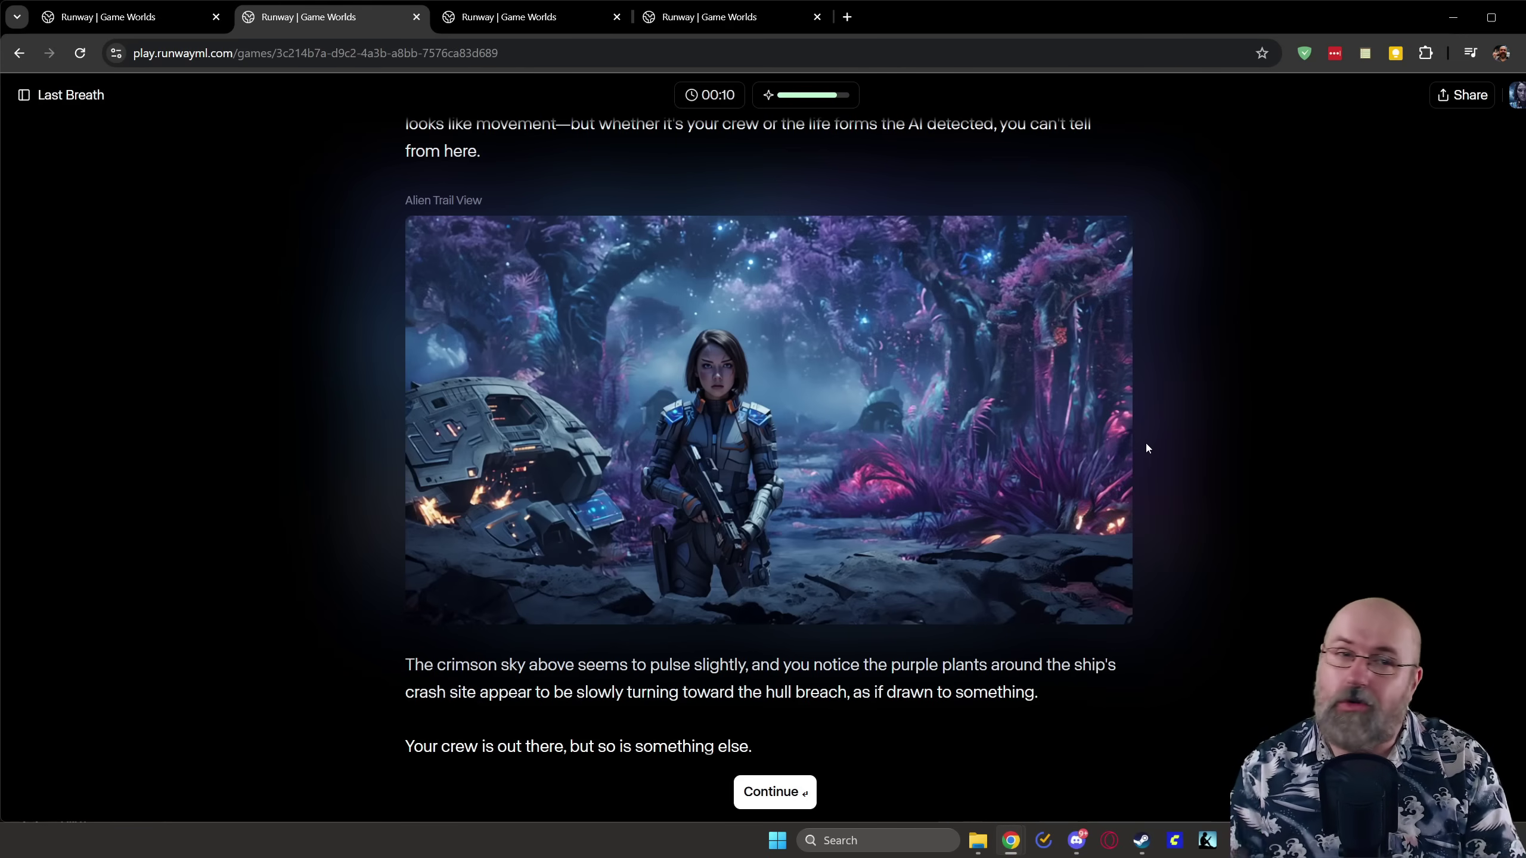
Step: Bring up the Ghost Hunters New Game World form and scroll to Advanced Options
{"action": "left_click", "coordinate": [556, 22]}
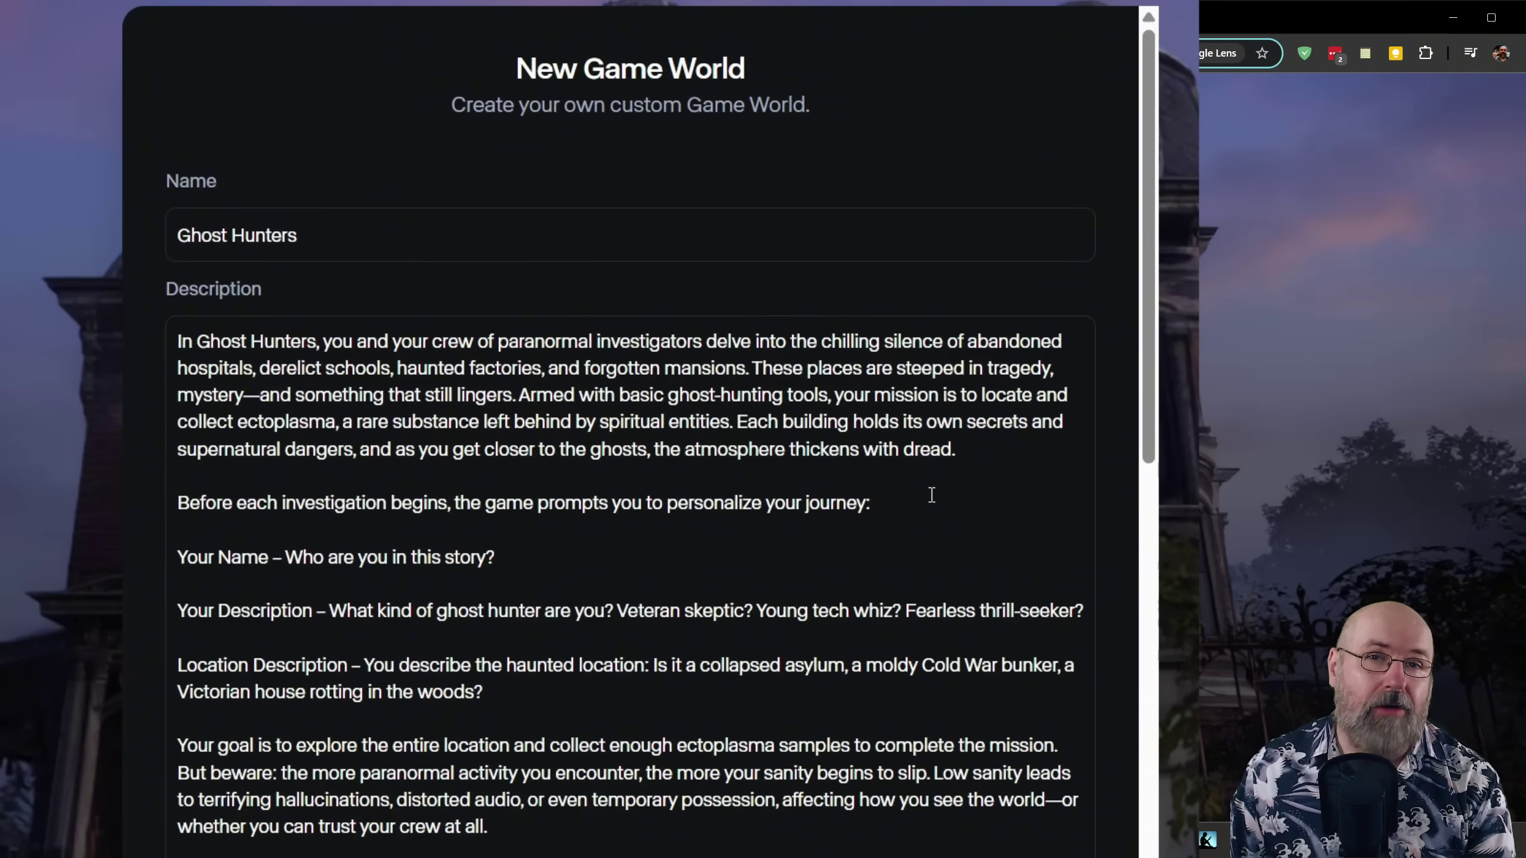
{"action": "scroll", "coordinate": [755, 448], "scroll_direction": "down", "scroll_amount": 4}
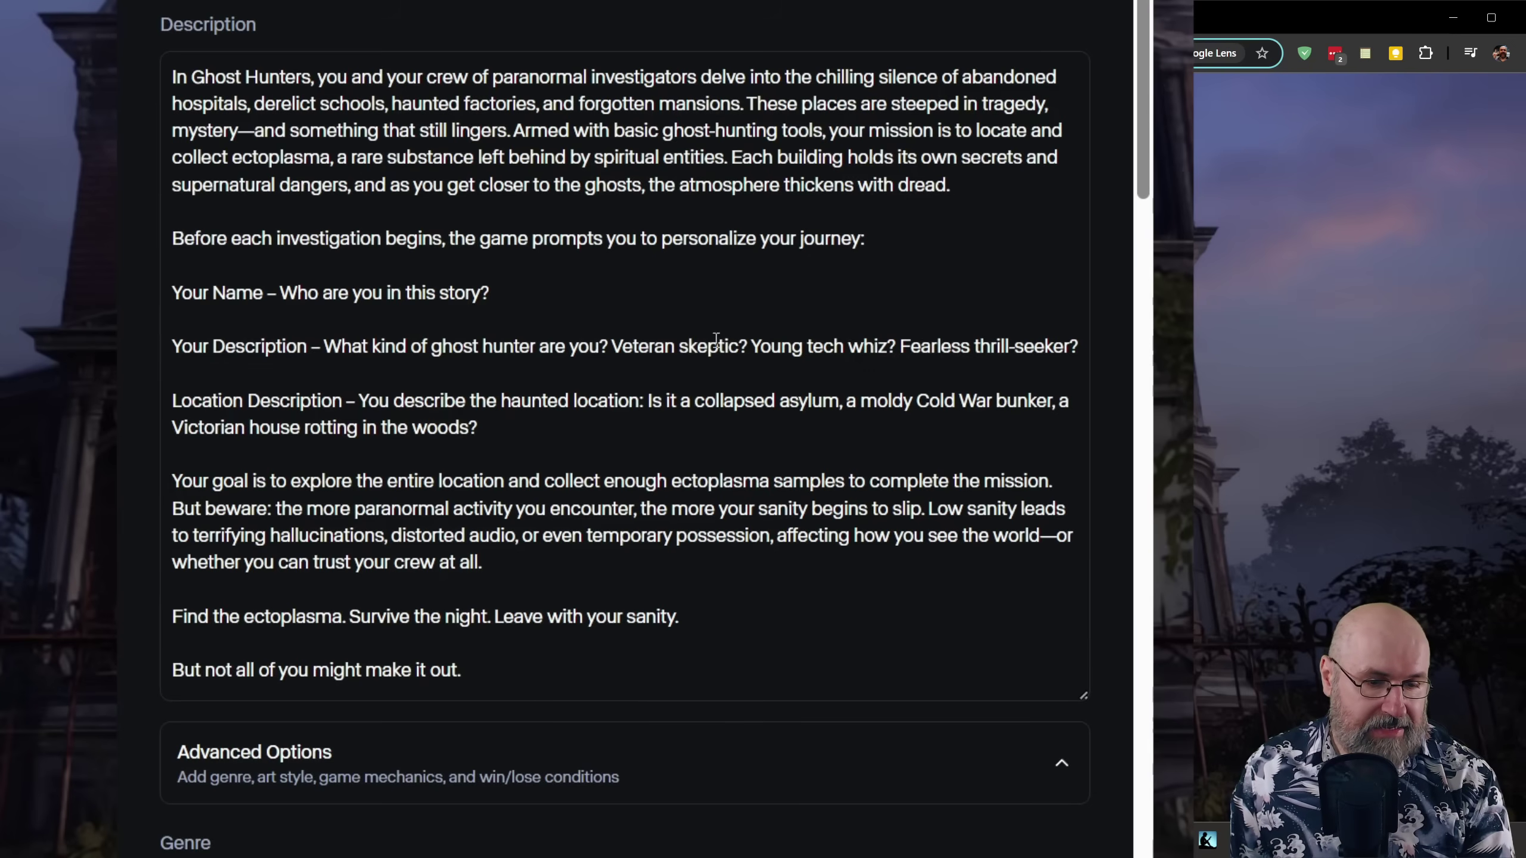
{"action": "scroll", "coordinate": [743, 344], "scroll_direction": "down", "scroll_amount": 10}
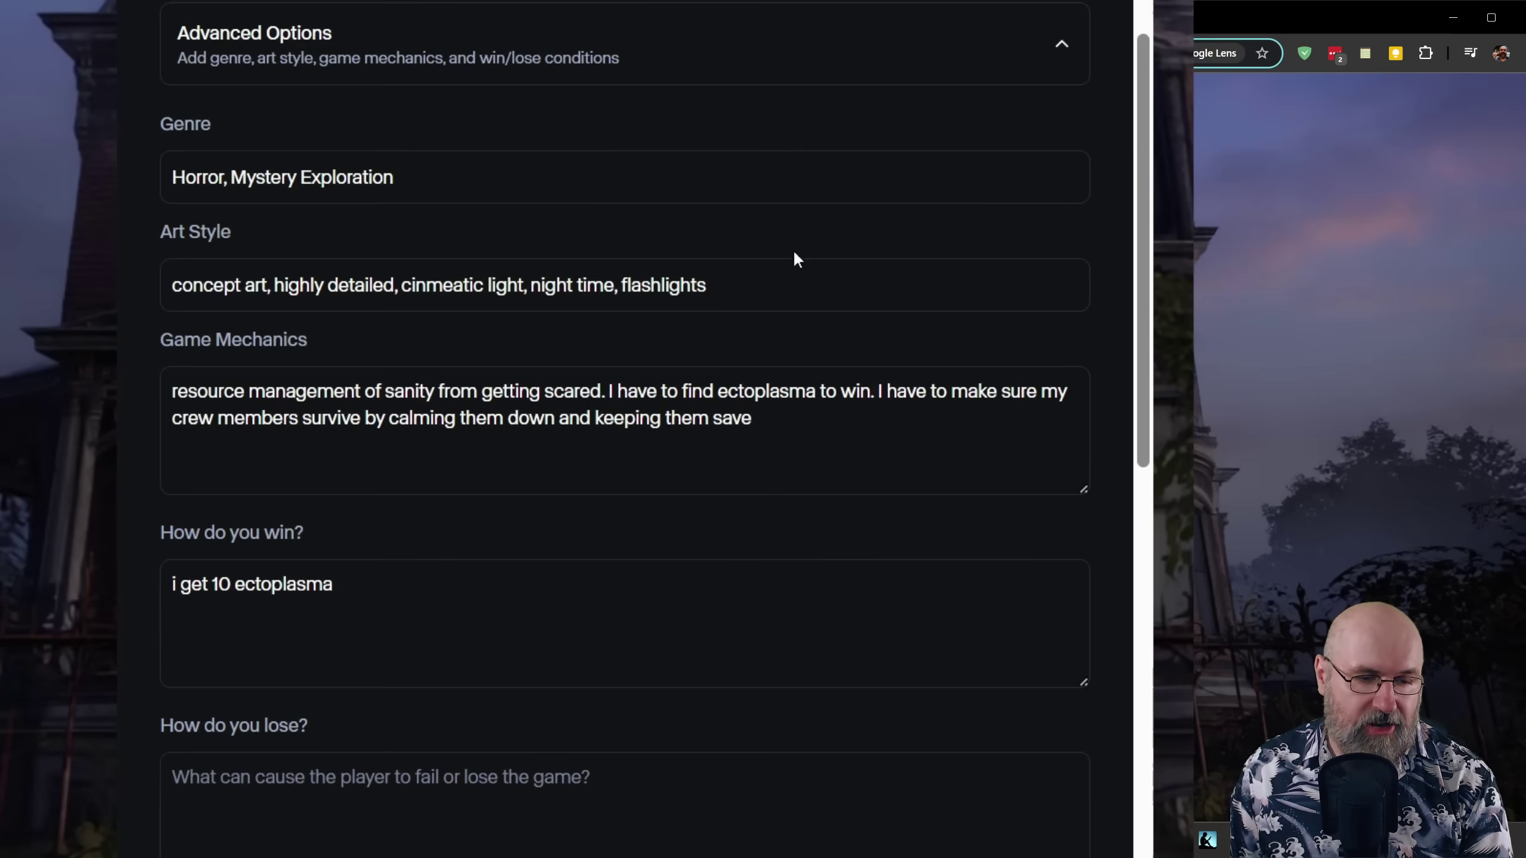
Step: Enter the lose condition 'everyone in the team dies or goes insane'
{"action": "scroll", "coordinate": [805, 249], "scroll_direction": "down", "scroll_amount": 5}
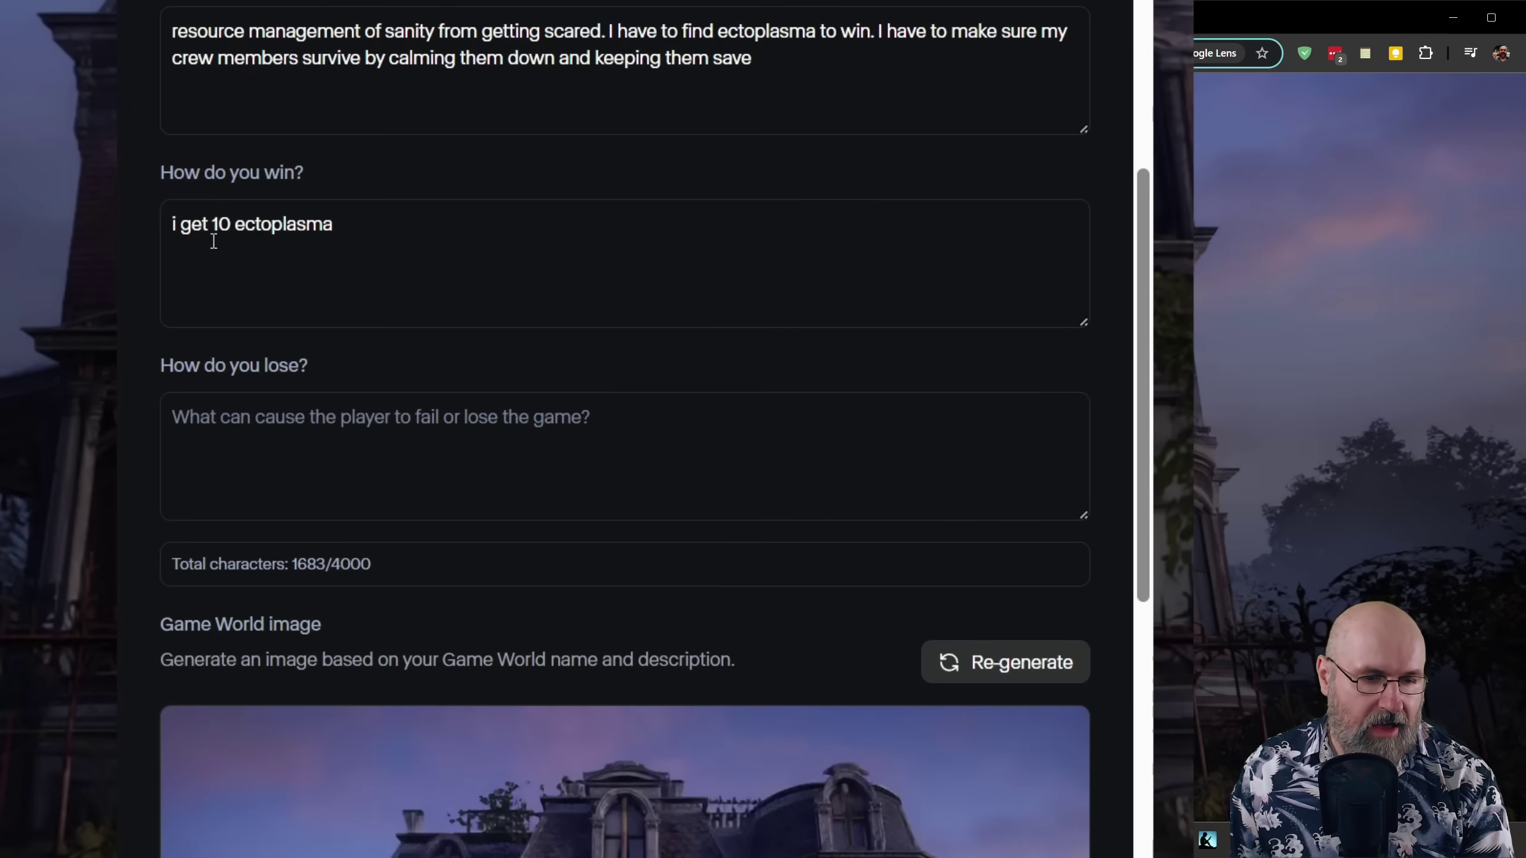
{"action": "left_click", "coordinate": [295, 422]}
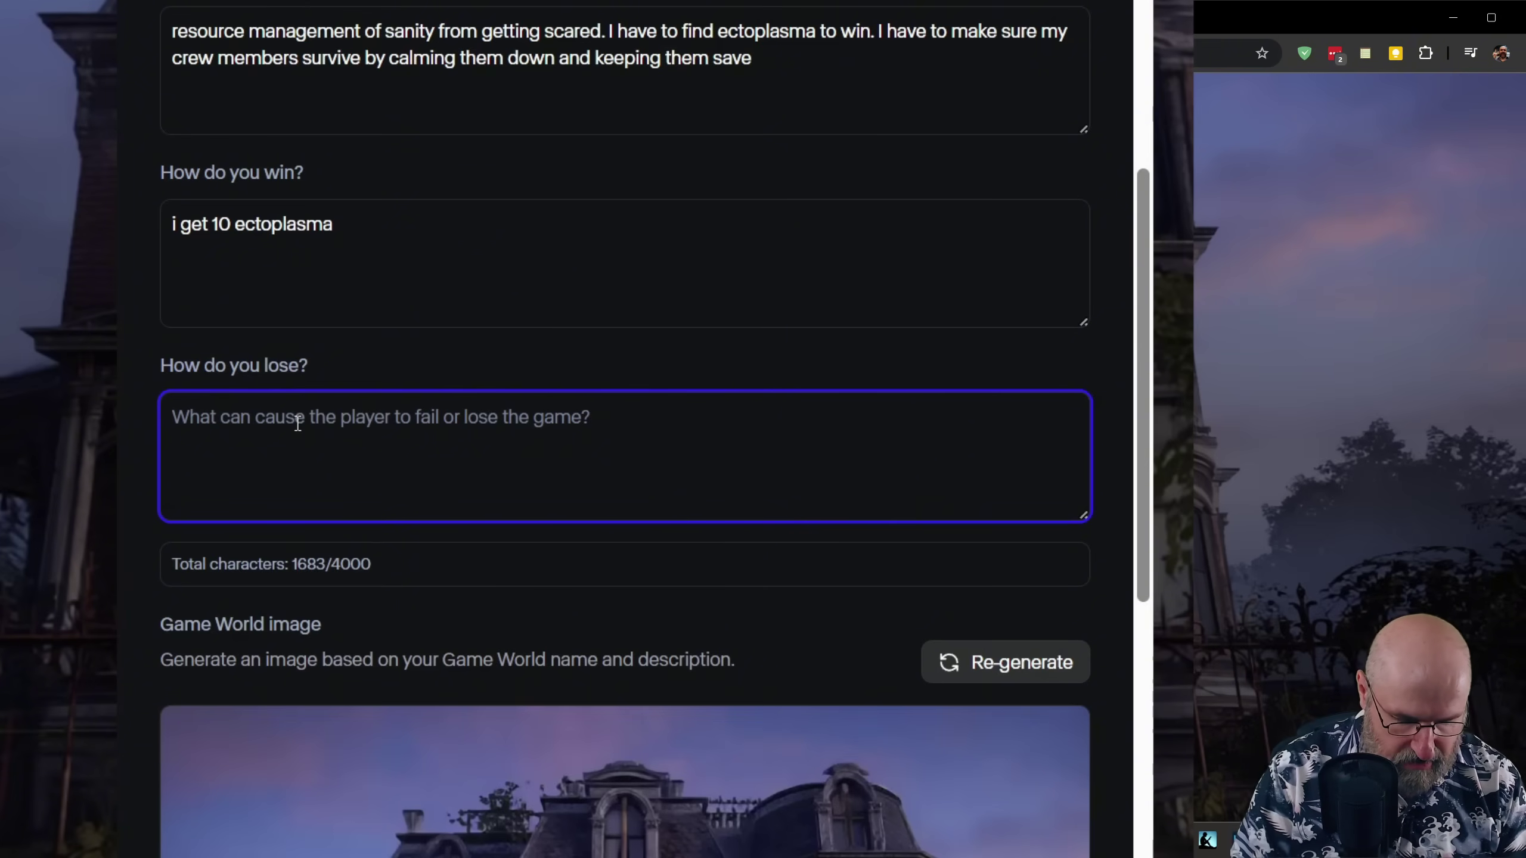
{"action": "type", "text": "everyone in "}
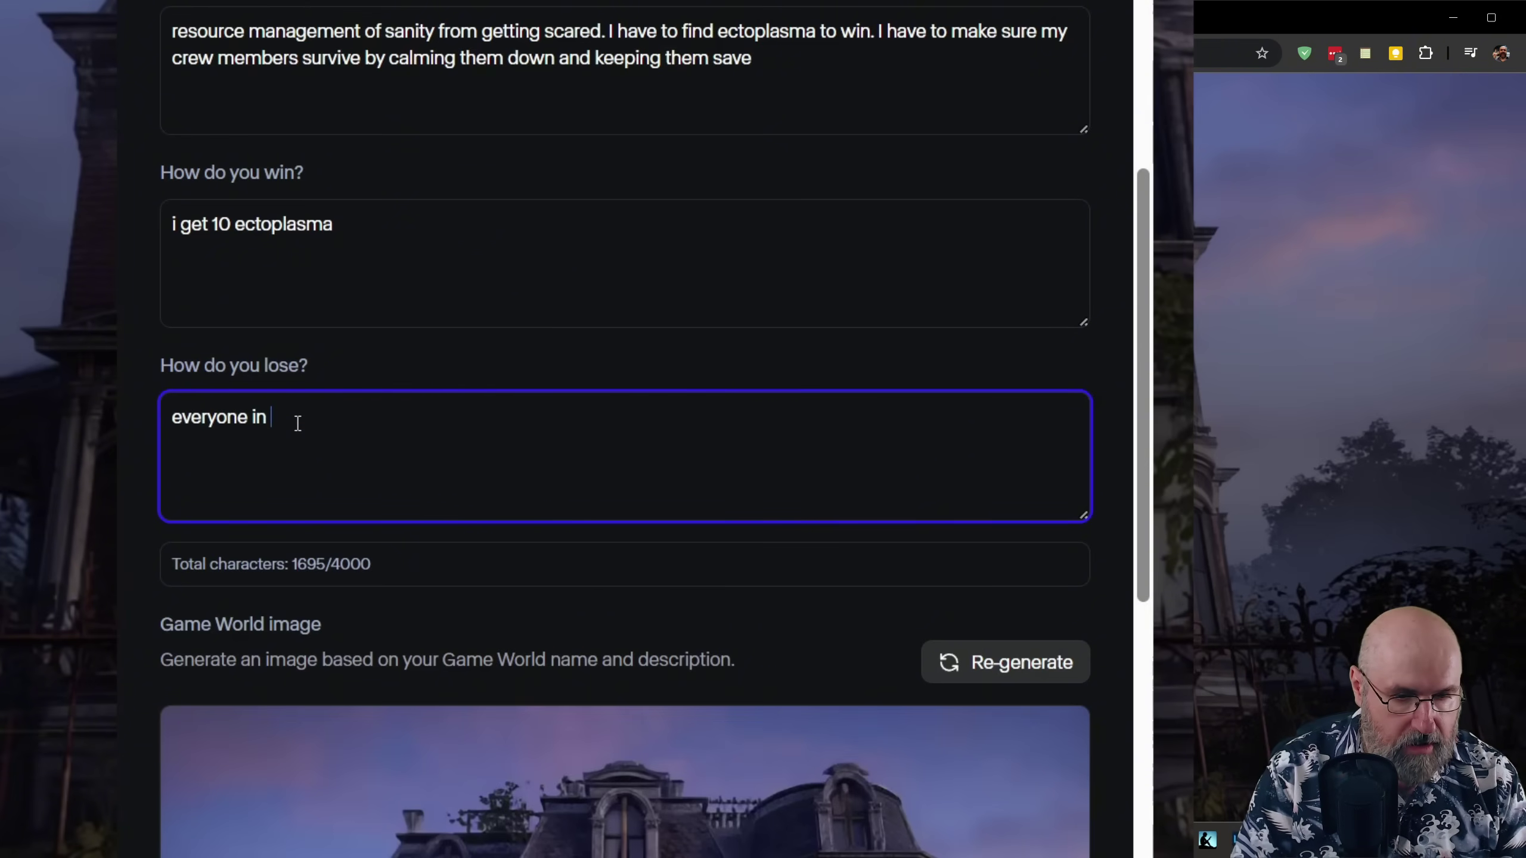
{"action": "type", "text": "the team"}
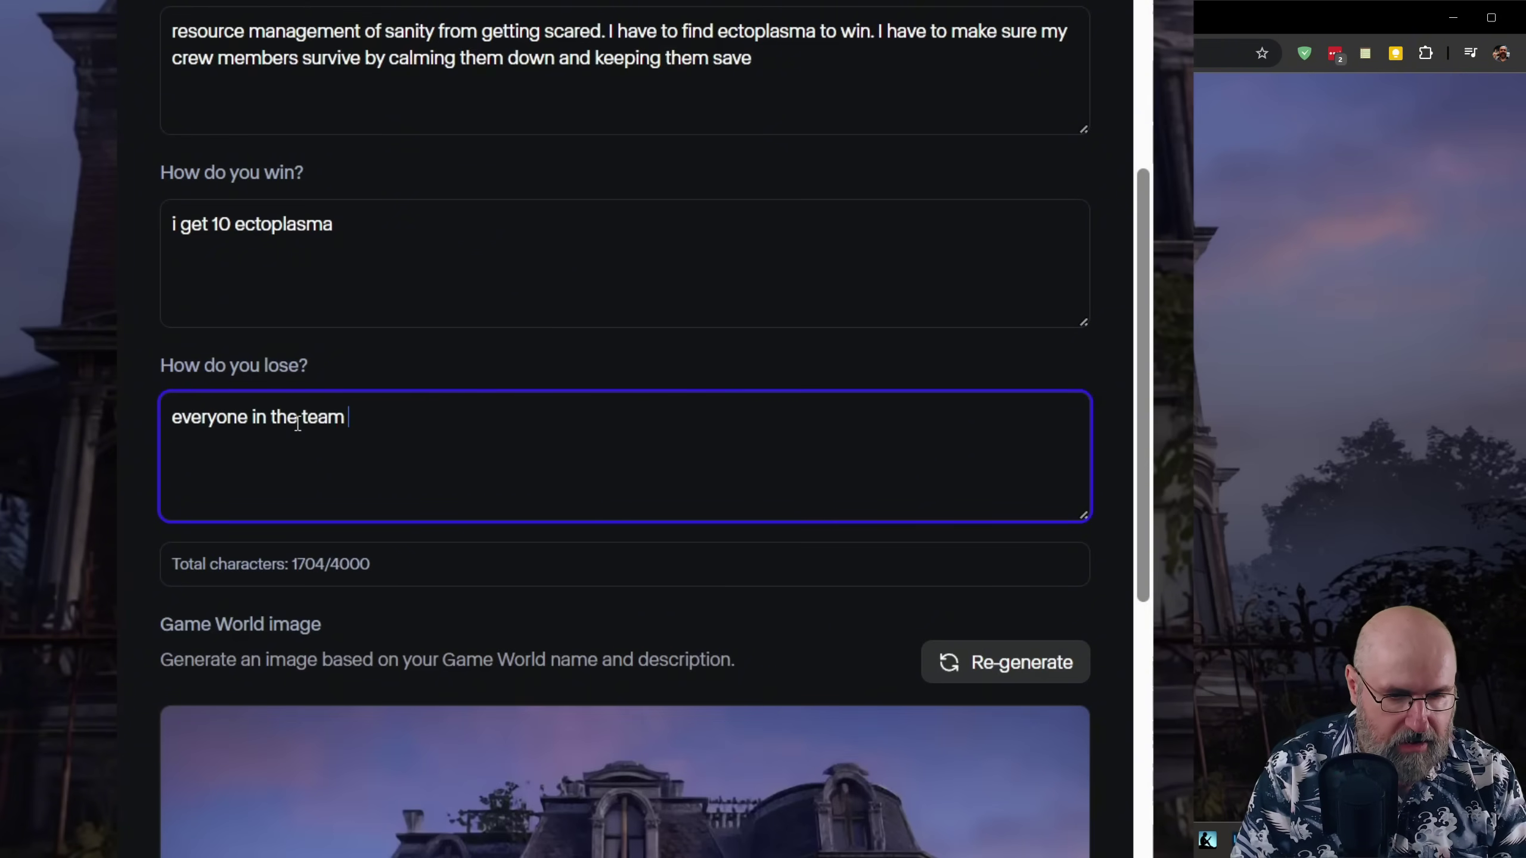
{"action": "type", "text": " dies o"}
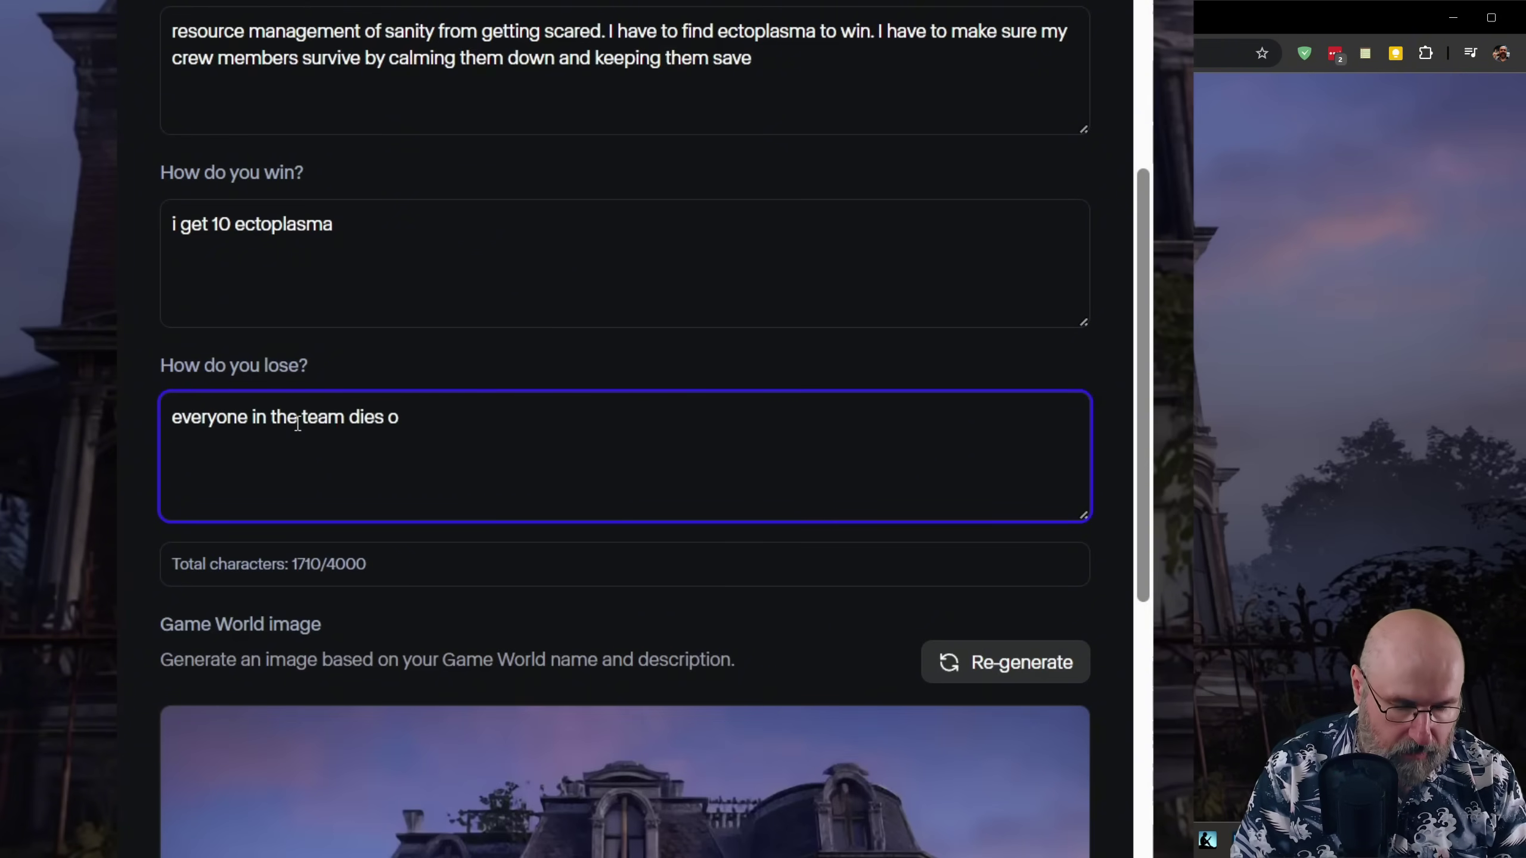
{"action": "type", "text": "r goes in"}
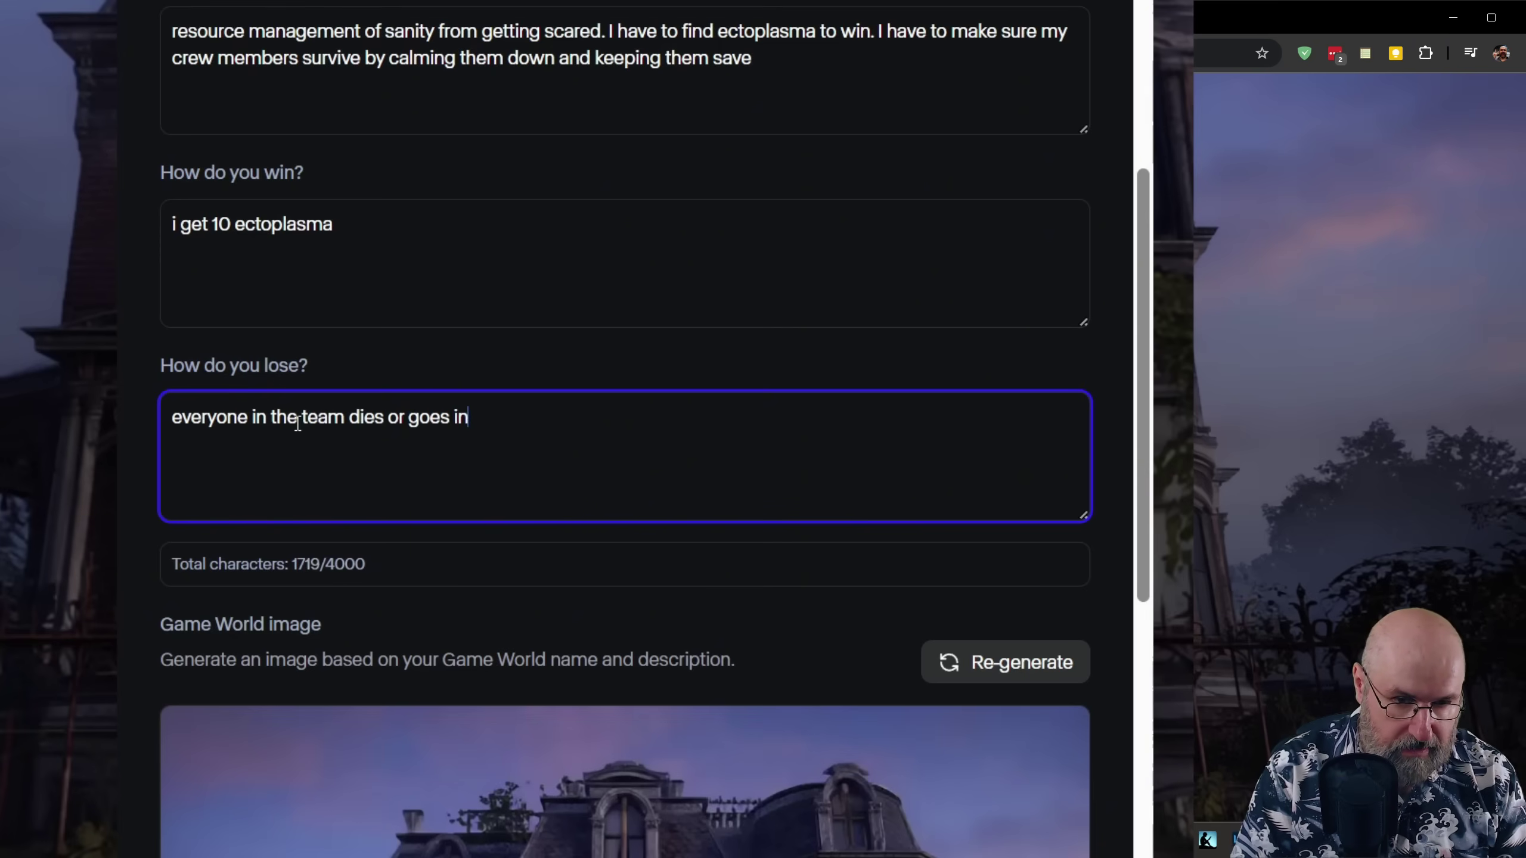
{"action": "type", "text": "sane"}
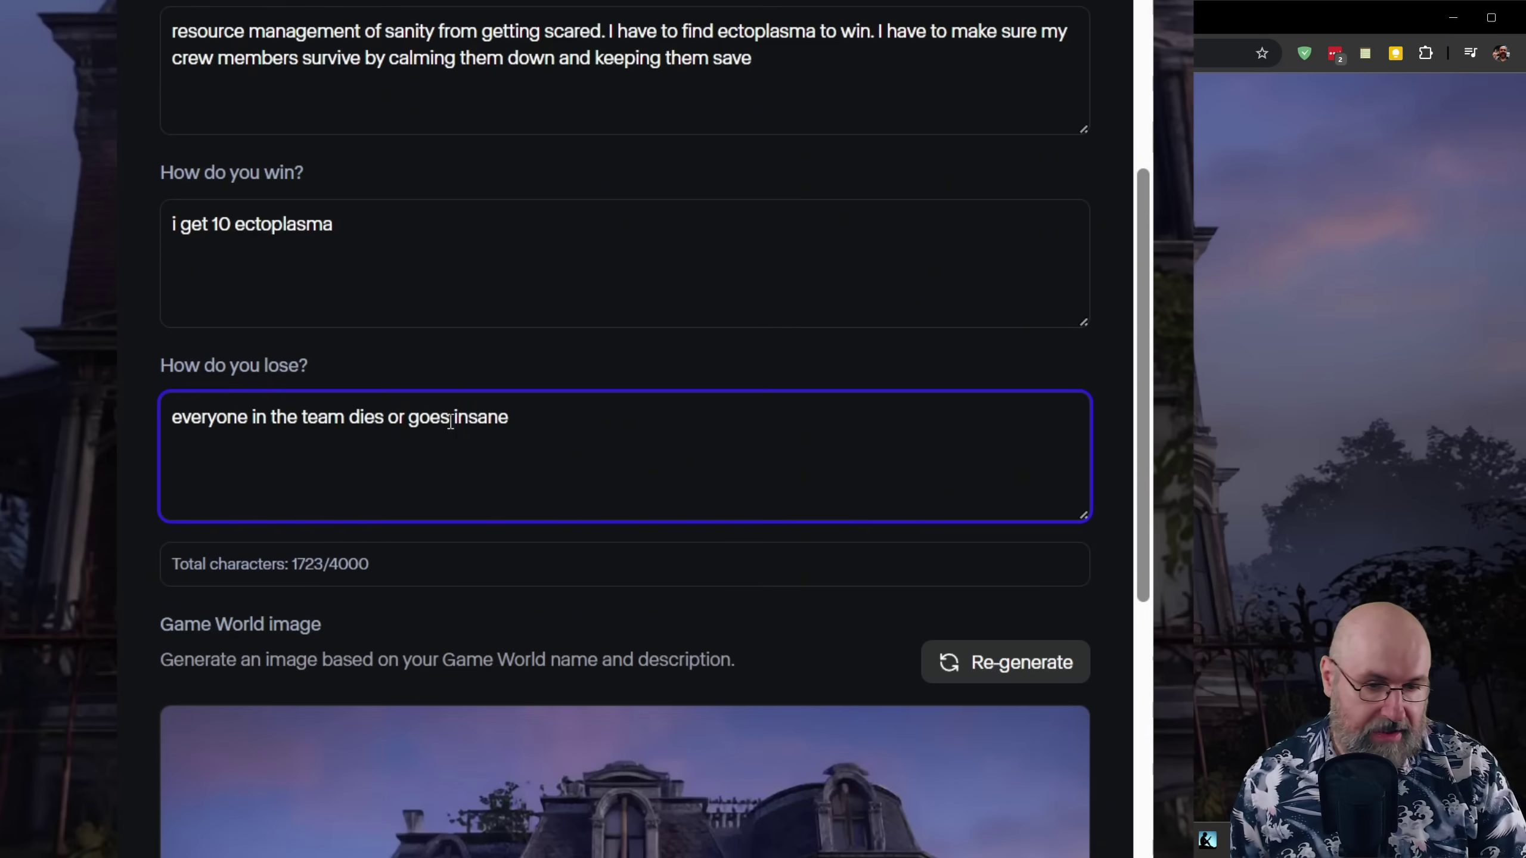
{"action": "left_click", "coordinate": [365, 629]}
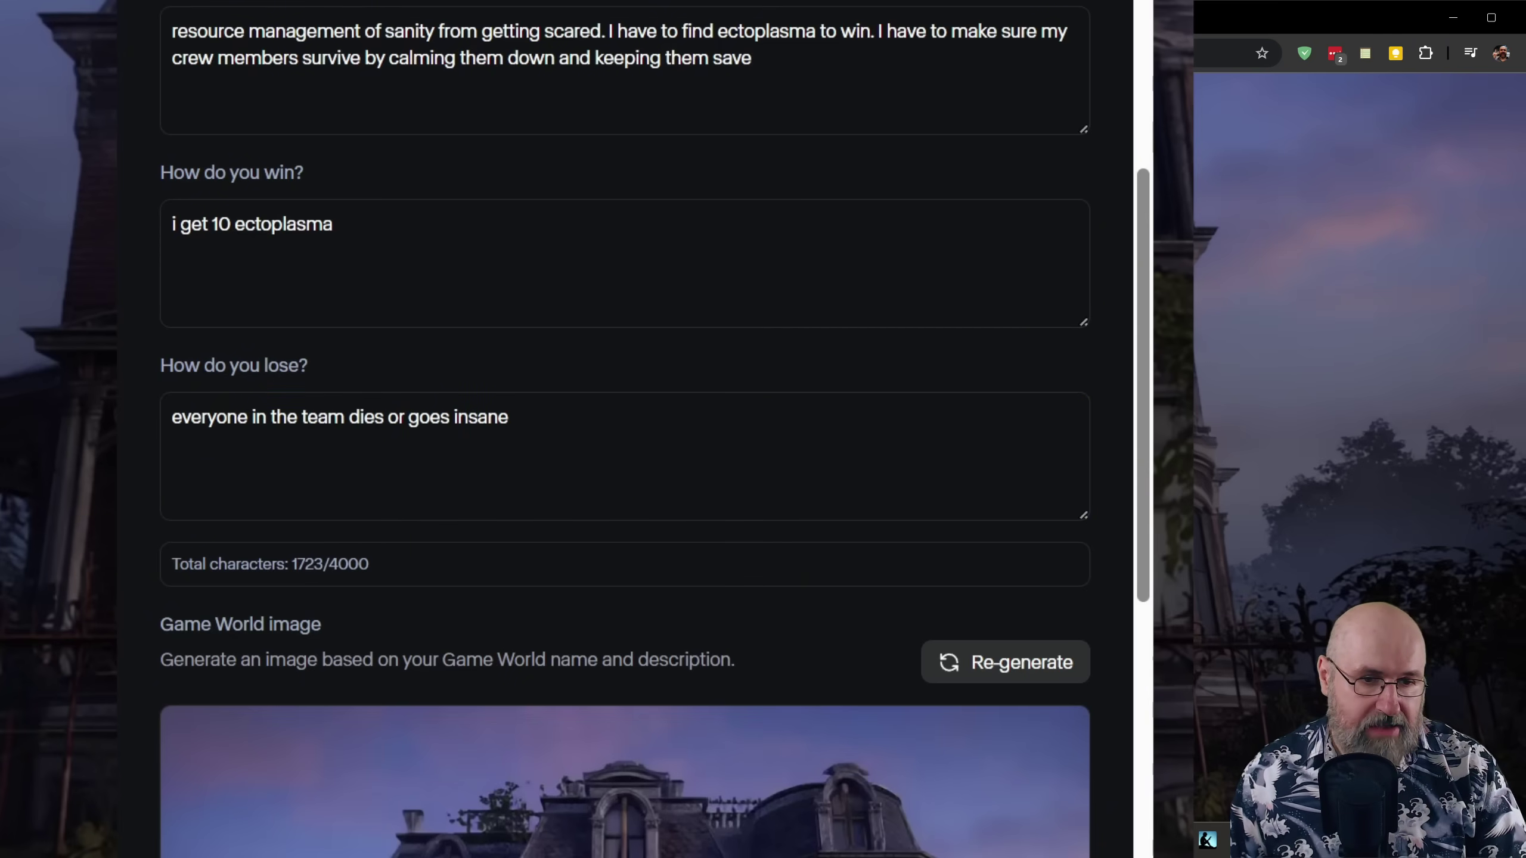
{"action": "scroll", "coordinate": [517, 225], "scroll_direction": "down", "scroll_amount": 10}
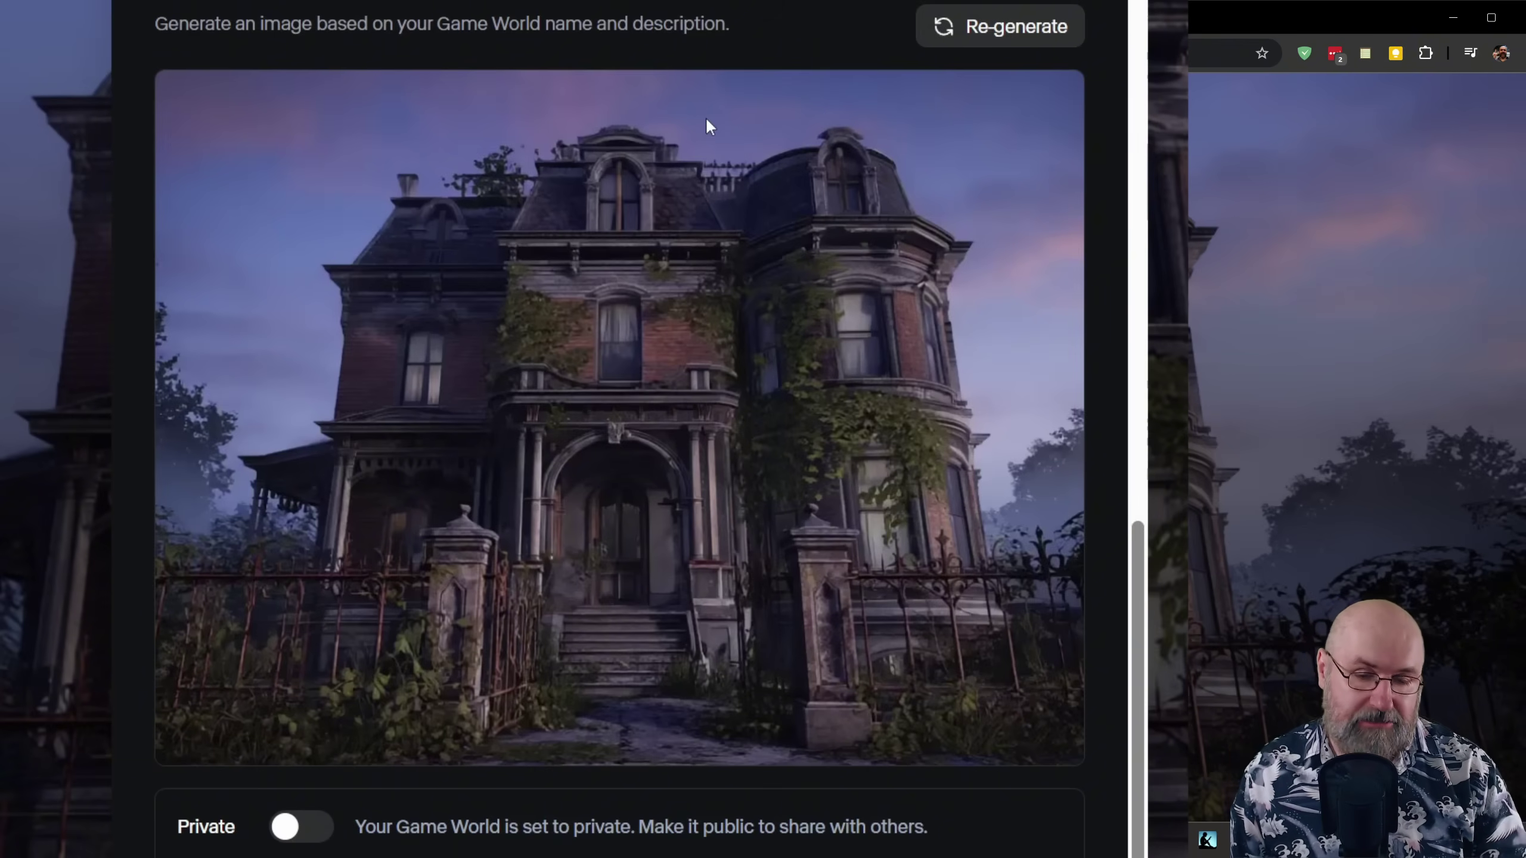
{"action": "scroll", "coordinate": [871, 805], "scroll_direction": "down", "scroll_amount": 3}
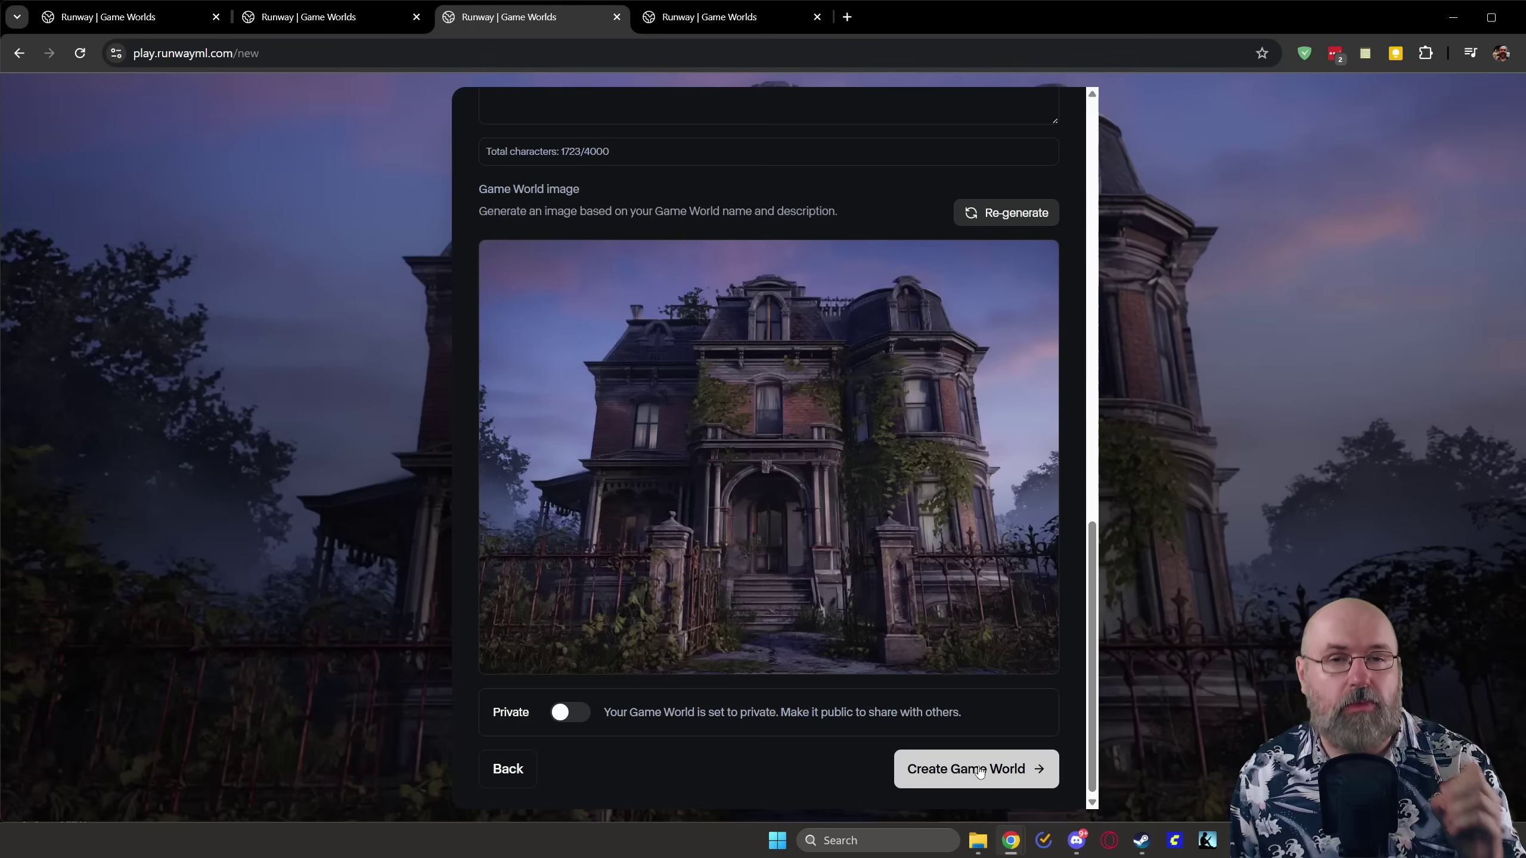
Step: Create the world with character John, a 35-year-old ex-teacher versed in physics and history
{"action": "left_click", "coordinate": [981, 772]}
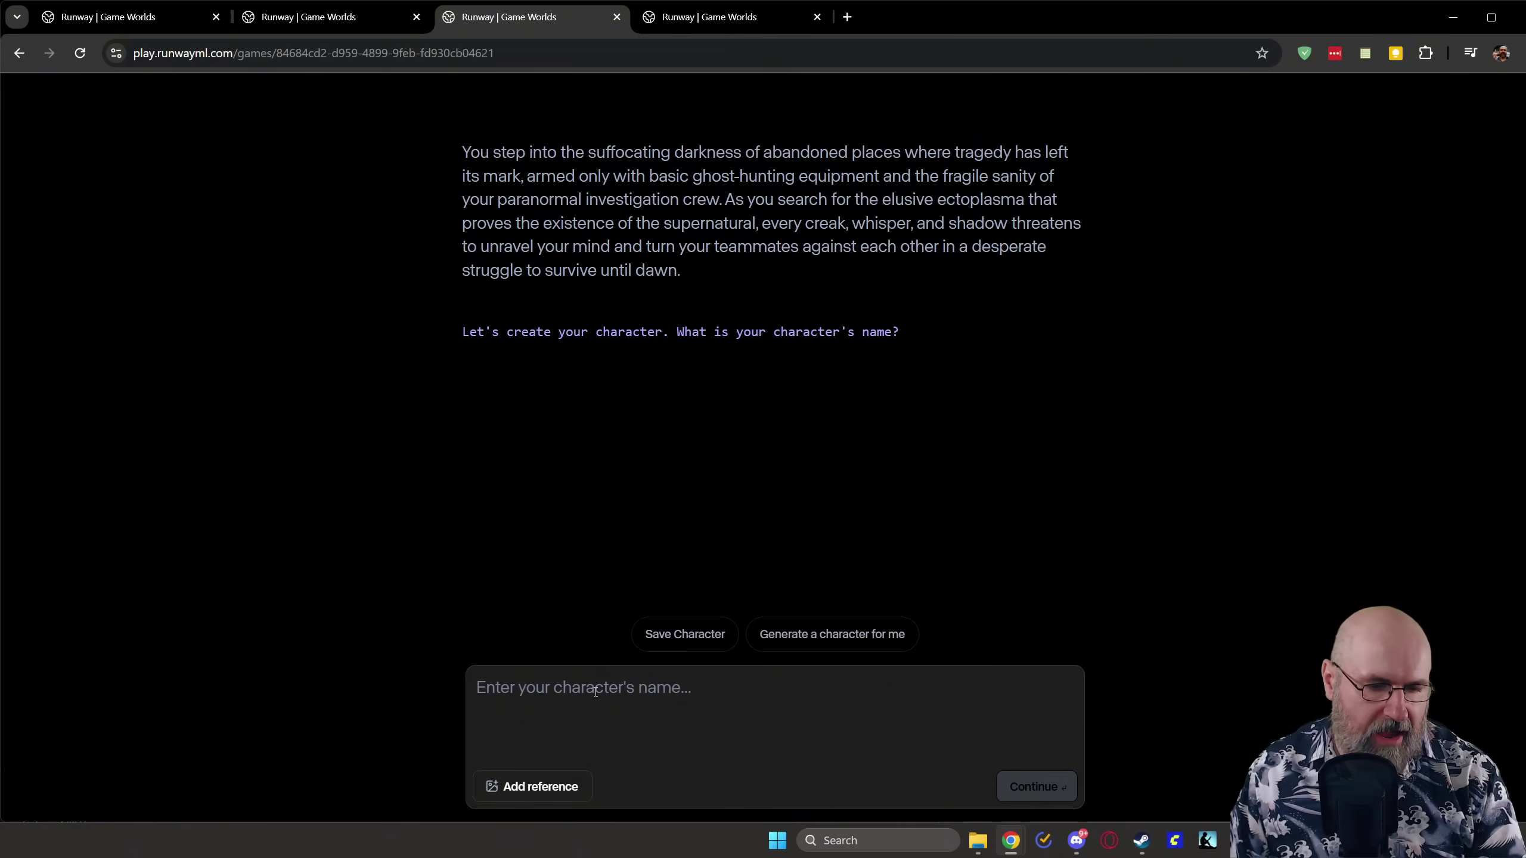
{"action": "type", "text": "Jo"}
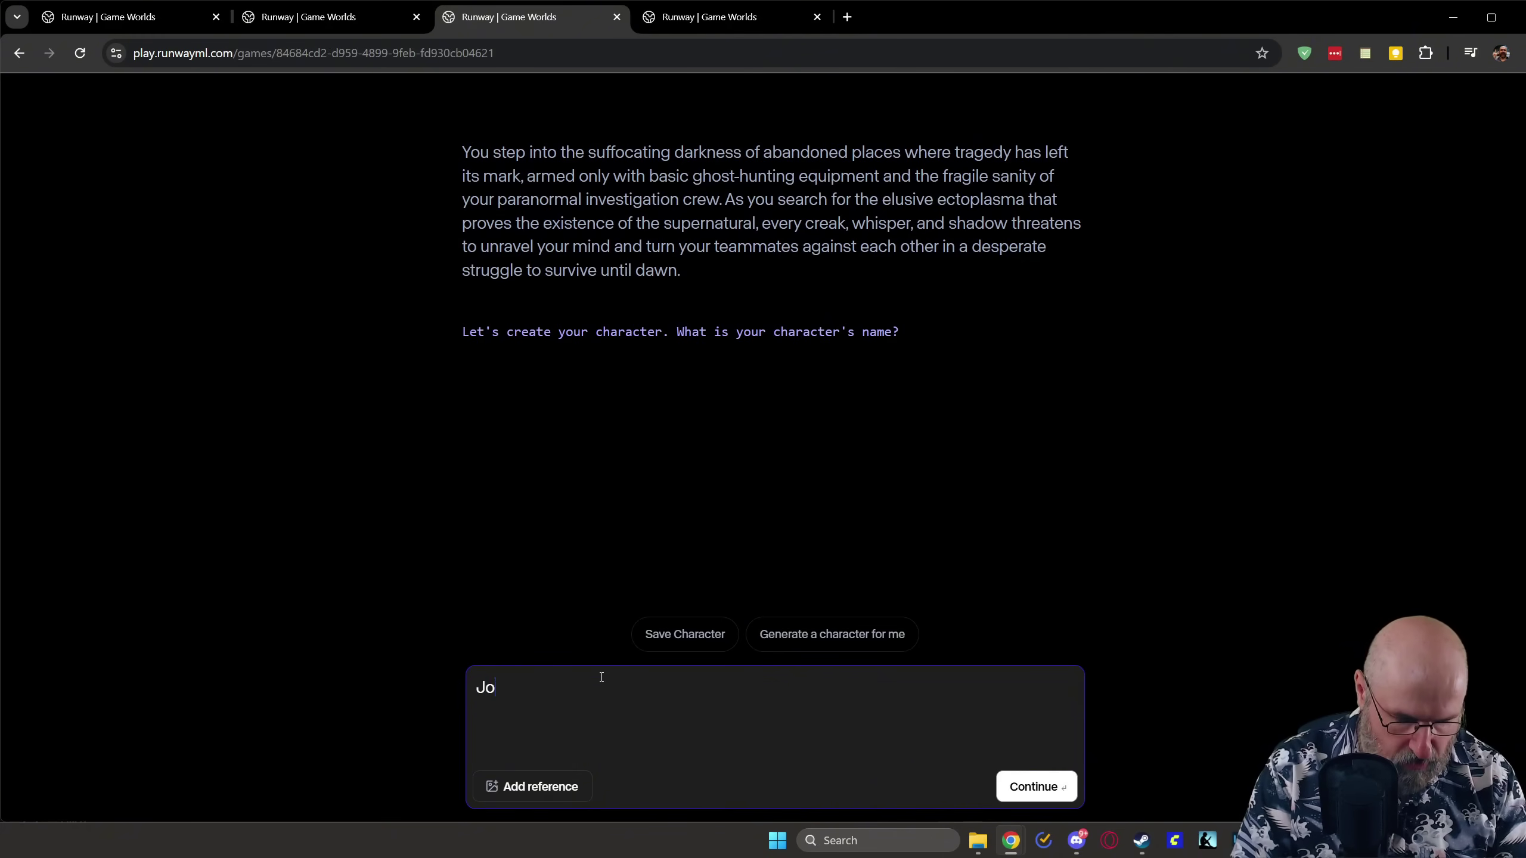
{"action": "type", "text": "hn"}
{"action": "key", "text": "Return"}
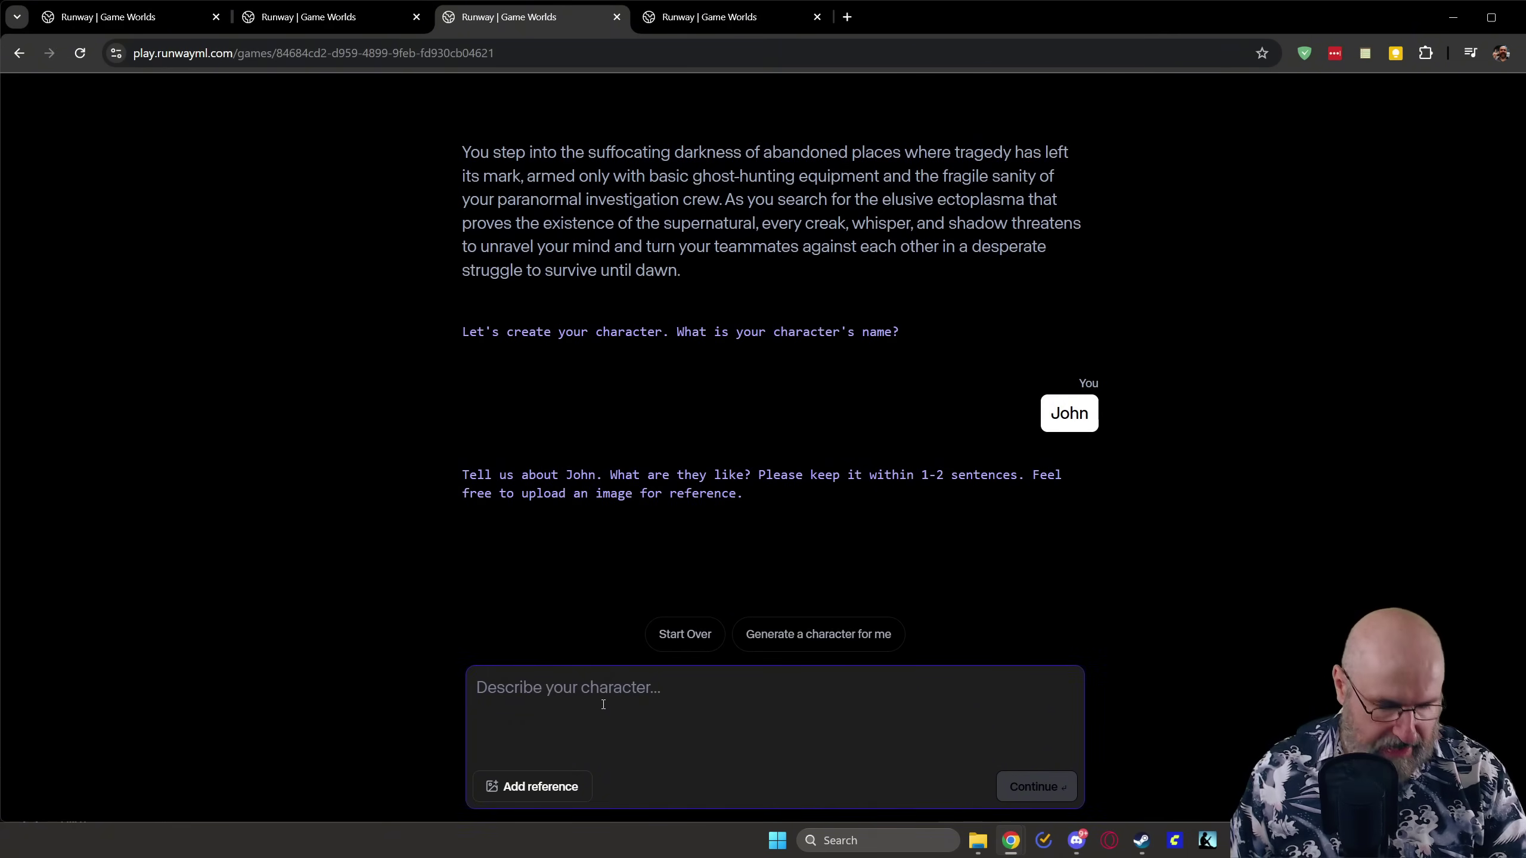
{"action": "type", "text": "John is a 35 year old ex teacher. He has knowledge in physics and history. He is a little pedantic but also smart and creative in finding soultions. he does not like metal screeching"}
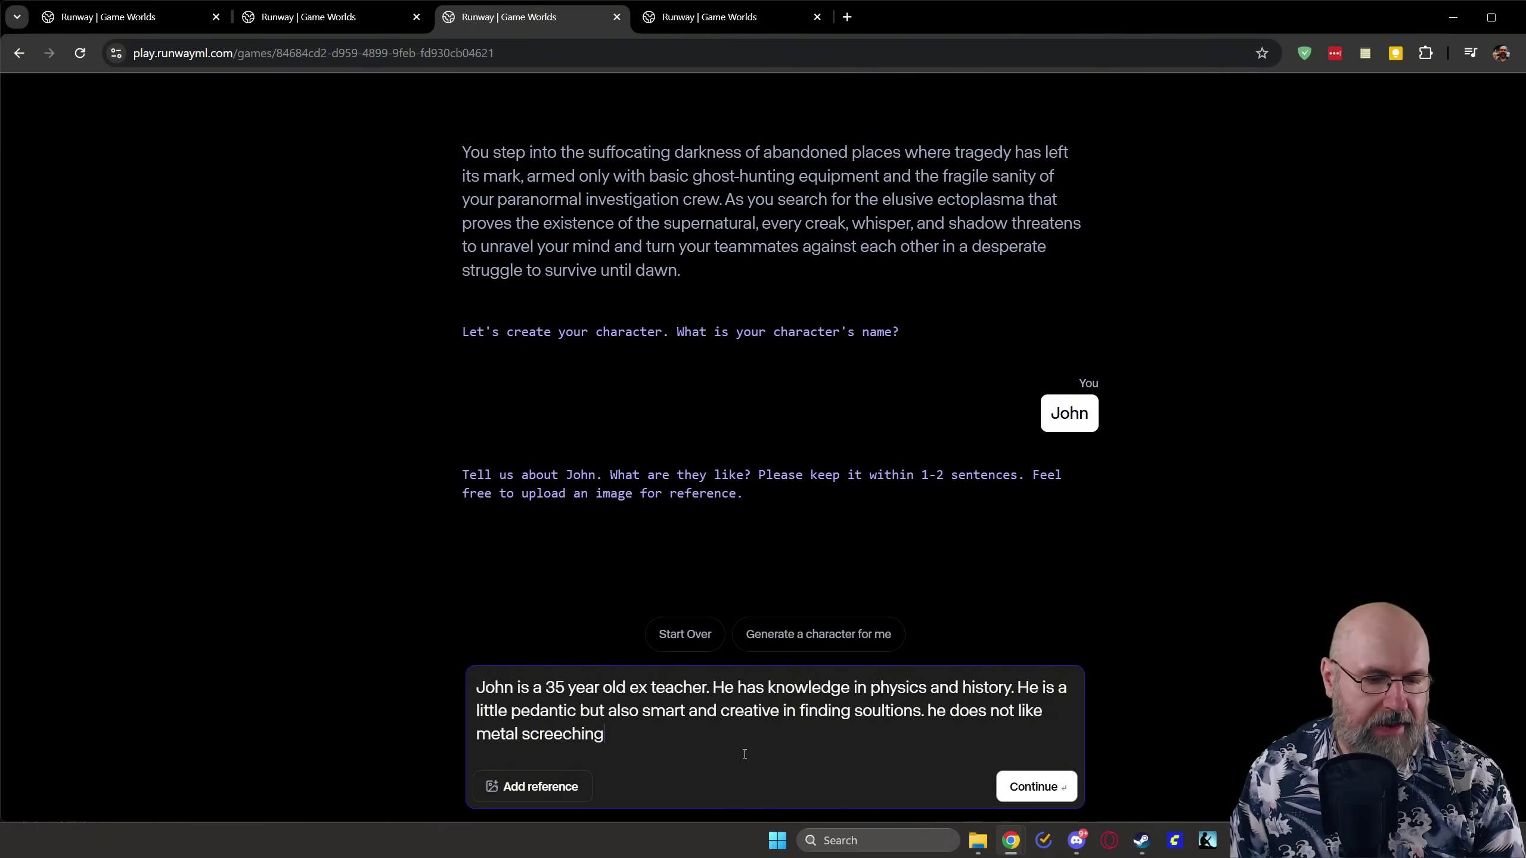
{"action": "left_click", "coordinate": [1033, 788]}
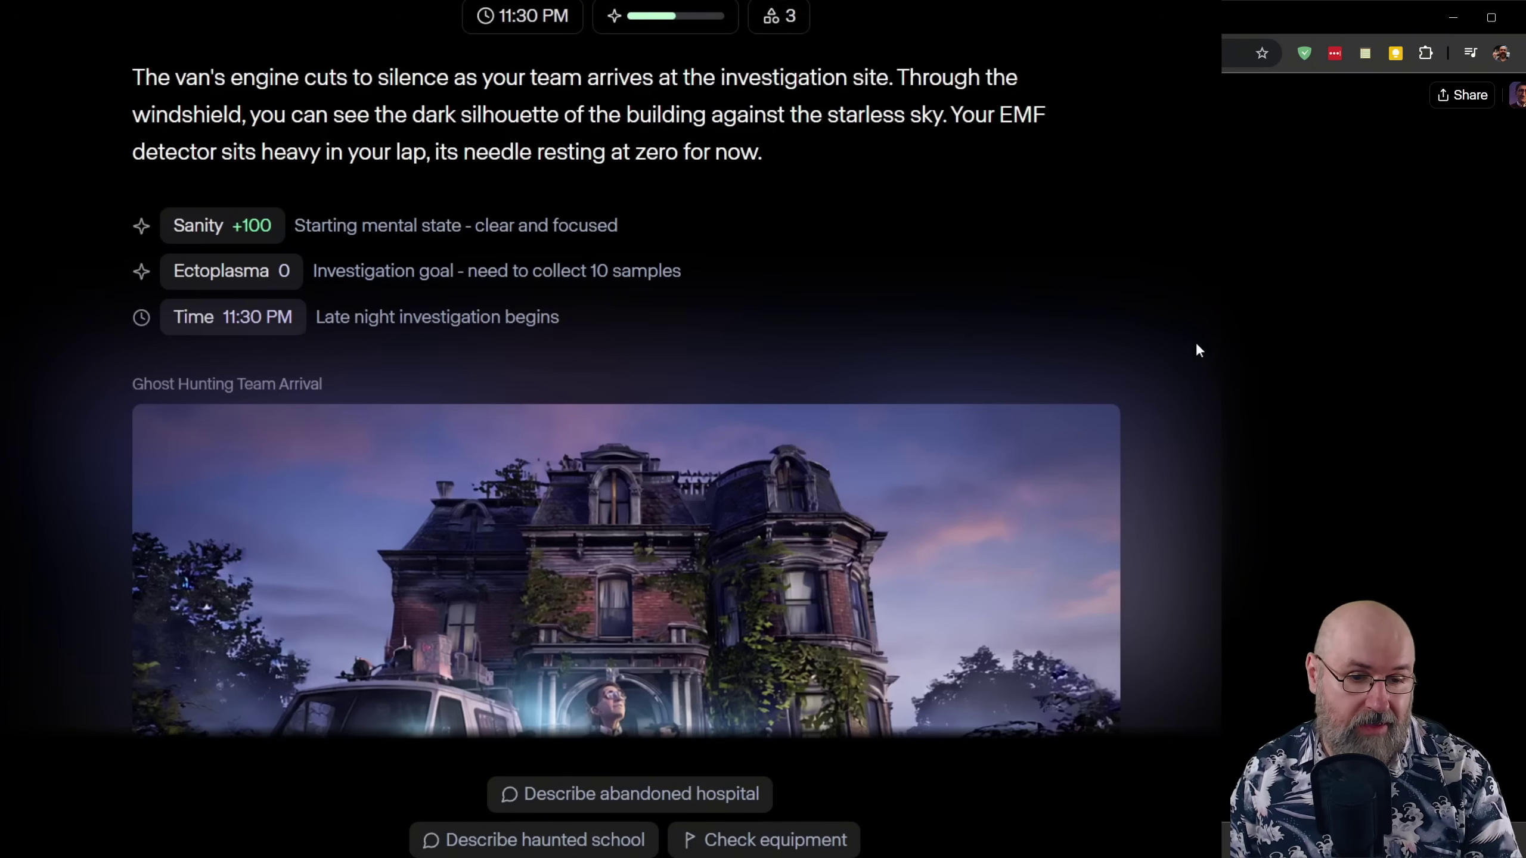
Step: Scroll through the arrival scene and team dialogue to the equipment list
{"action": "scroll", "coordinate": [1195, 342], "scroll_direction": "down", "scroll_amount": 5}
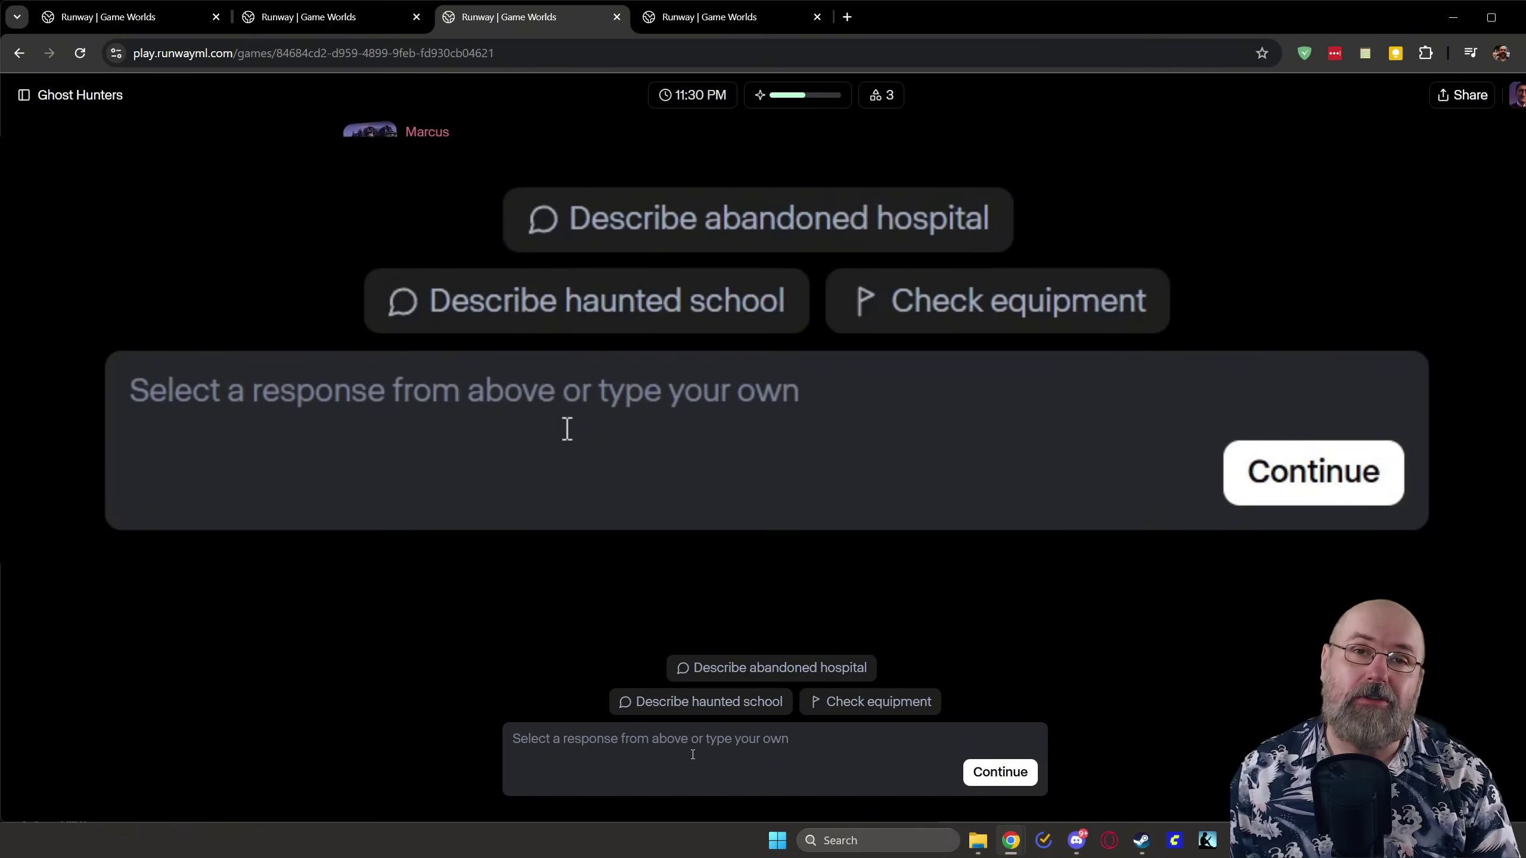
Step: Tell the team the location is a haunted school and read the crew's replies
{"action": "left_click", "coordinate": [713, 709]}
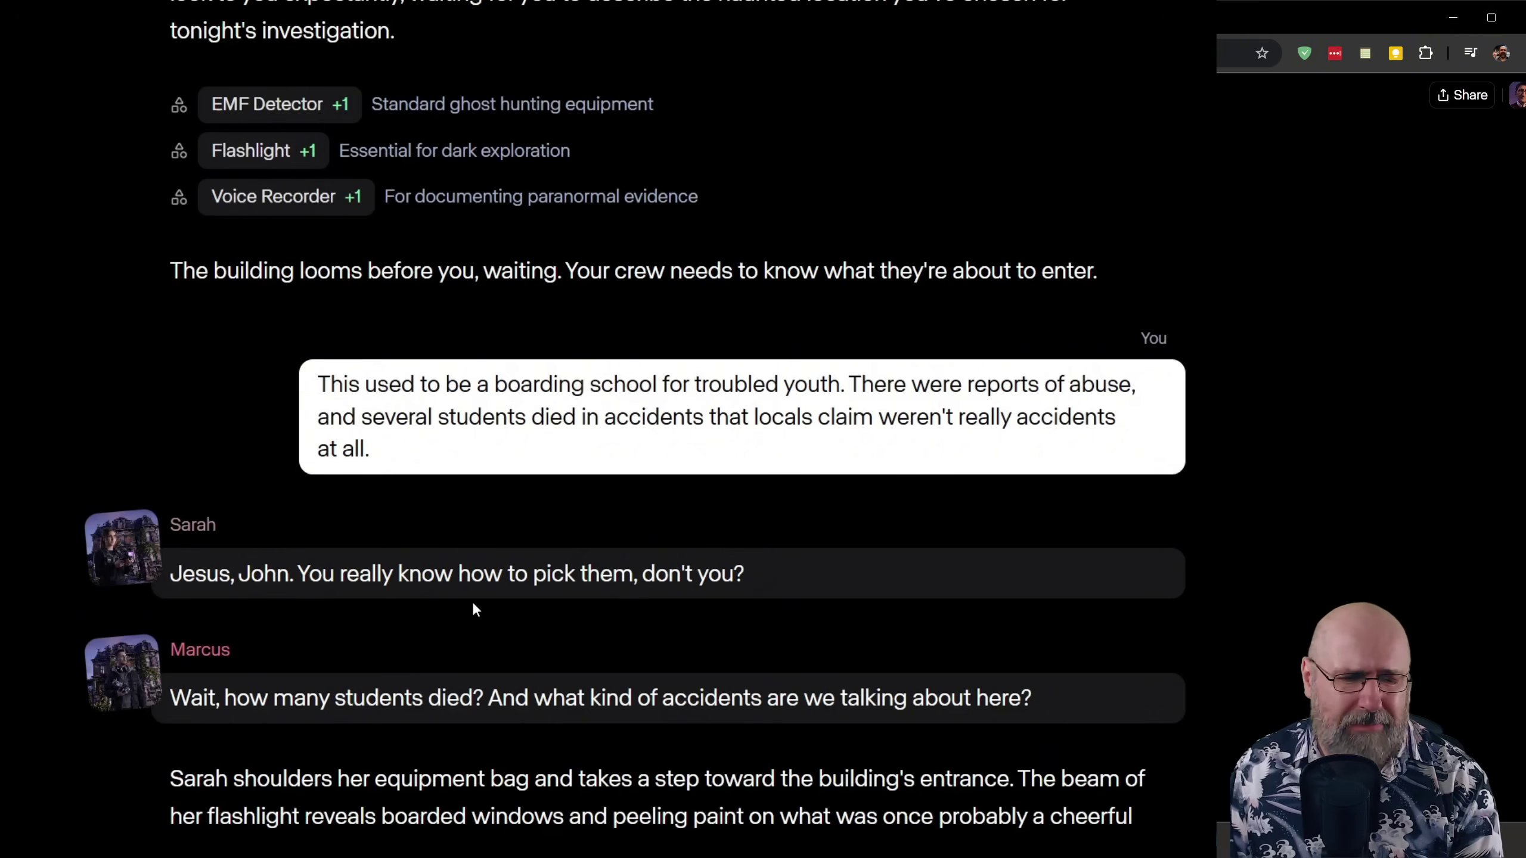
{"action": "scroll", "coordinate": [844, 616], "scroll_direction": "down", "scroll_amount": 5}
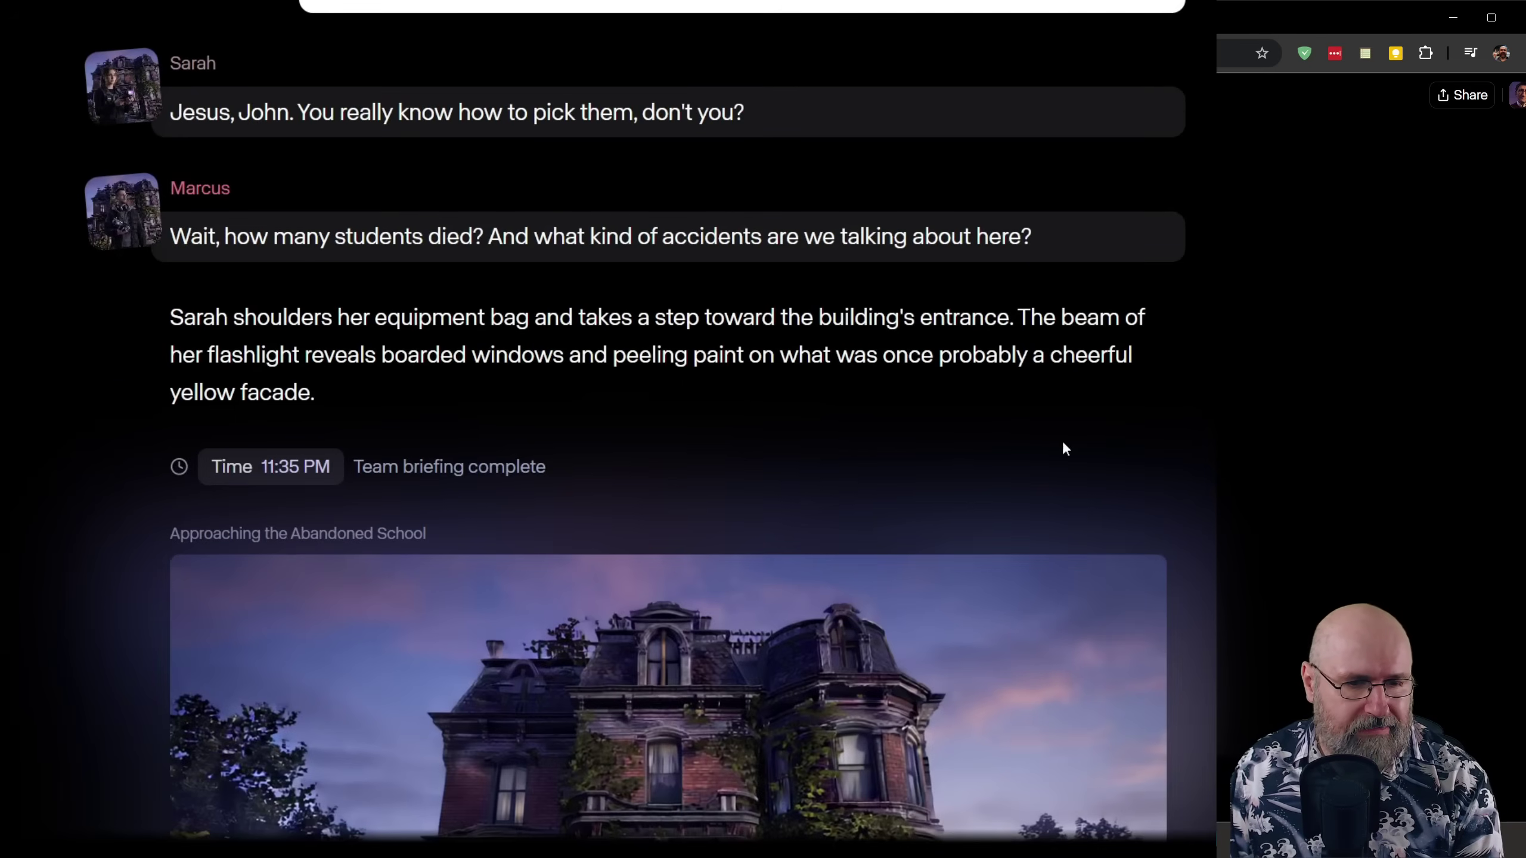
{"action": "scroll", "coordinate": [1160, 450], "scroll_direction": "down", "scroll_amount": 5}
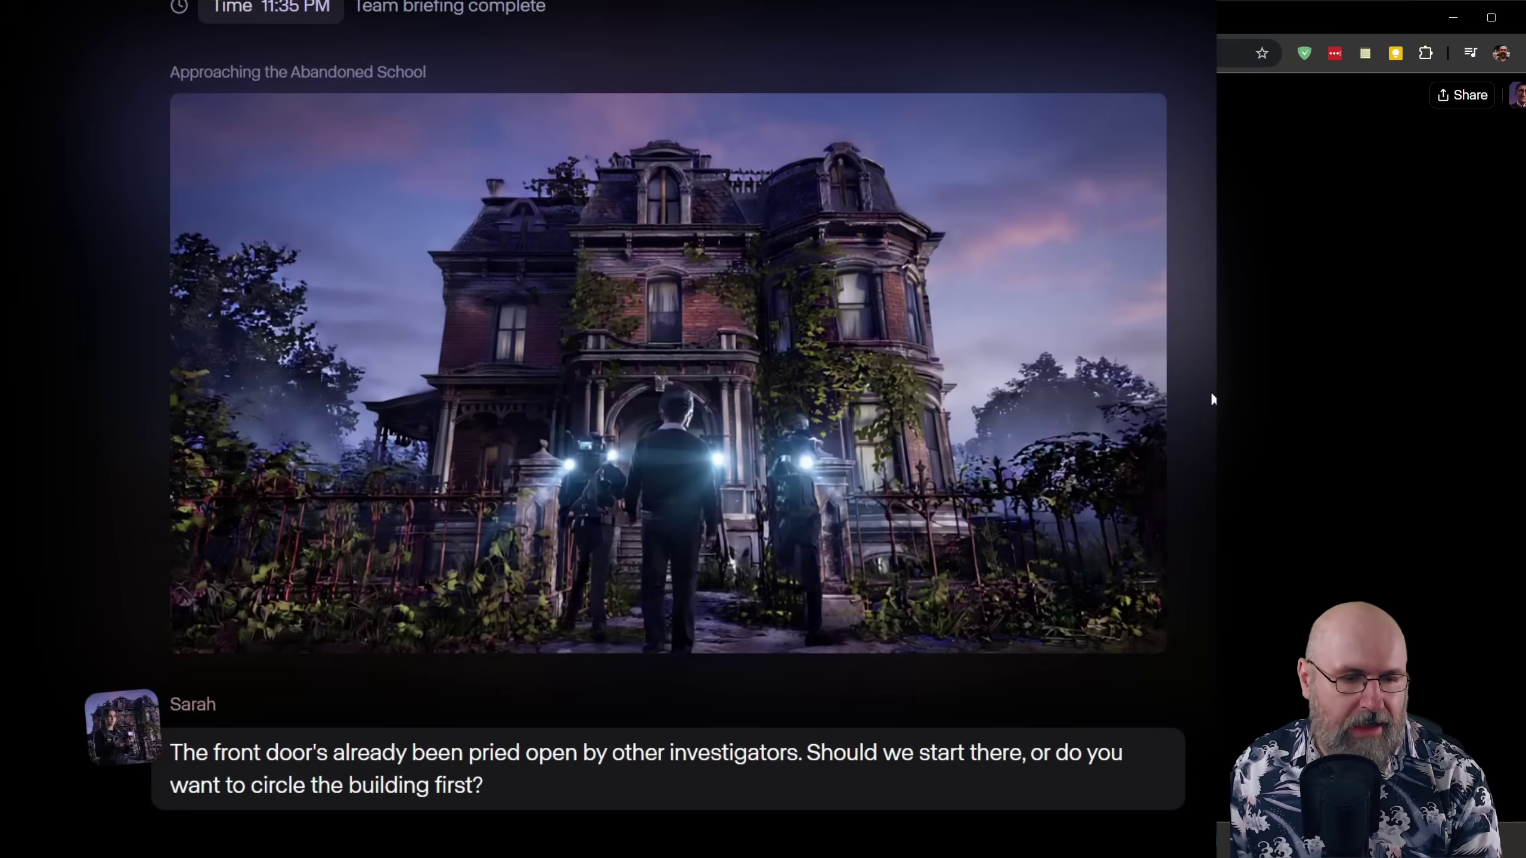
{"action": "scroll", "coordinate": [1211, 403], "scroll_direction": "down", "scroll_amount": 3}
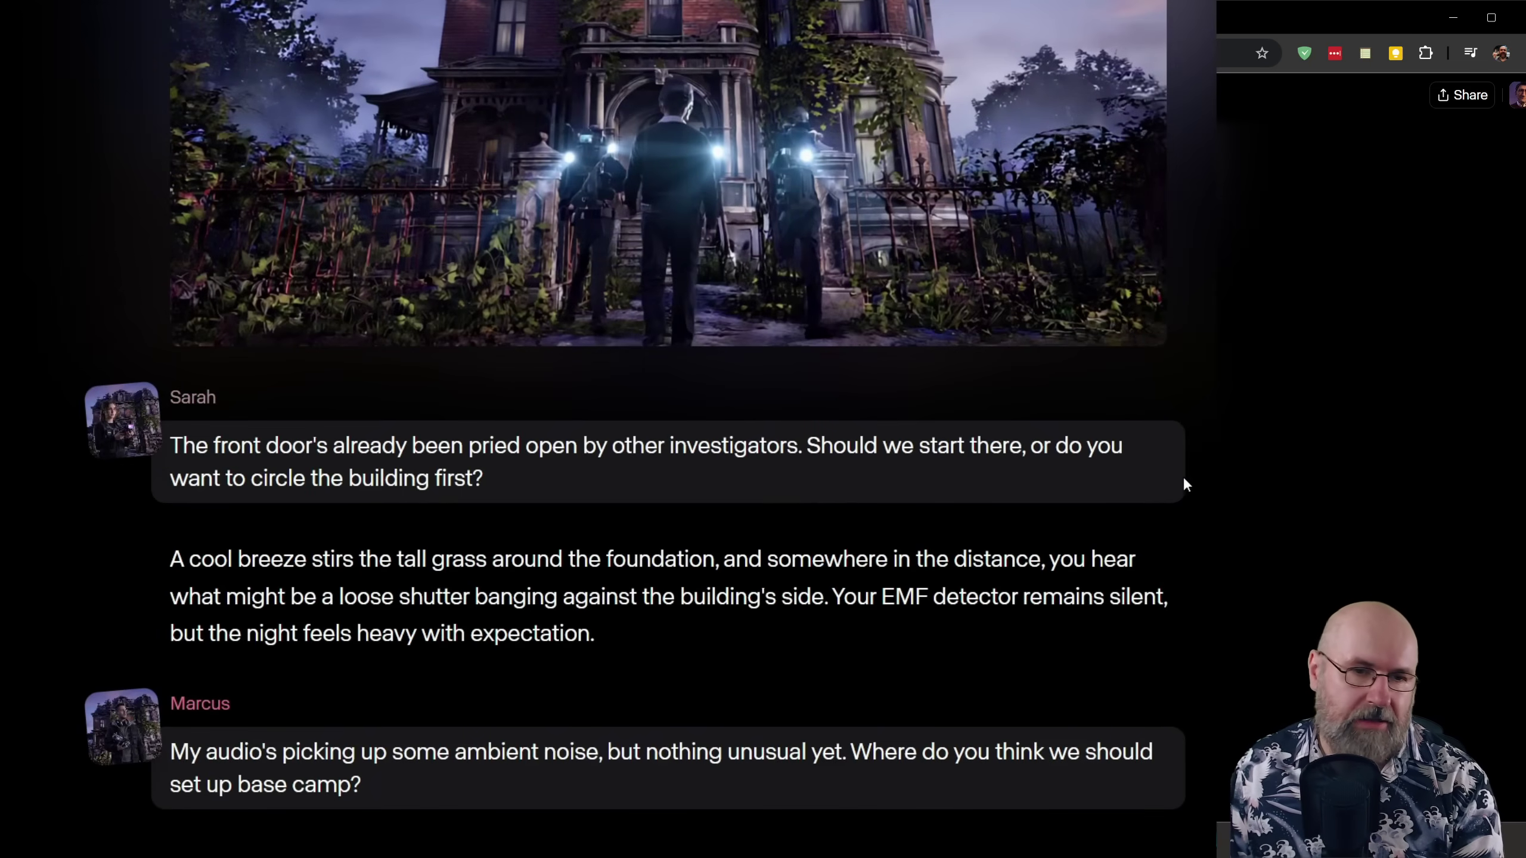
{"action": "scroll", "coordinate": [1187, 462], "scroll_direction": "down", "scroll_amount": 5}
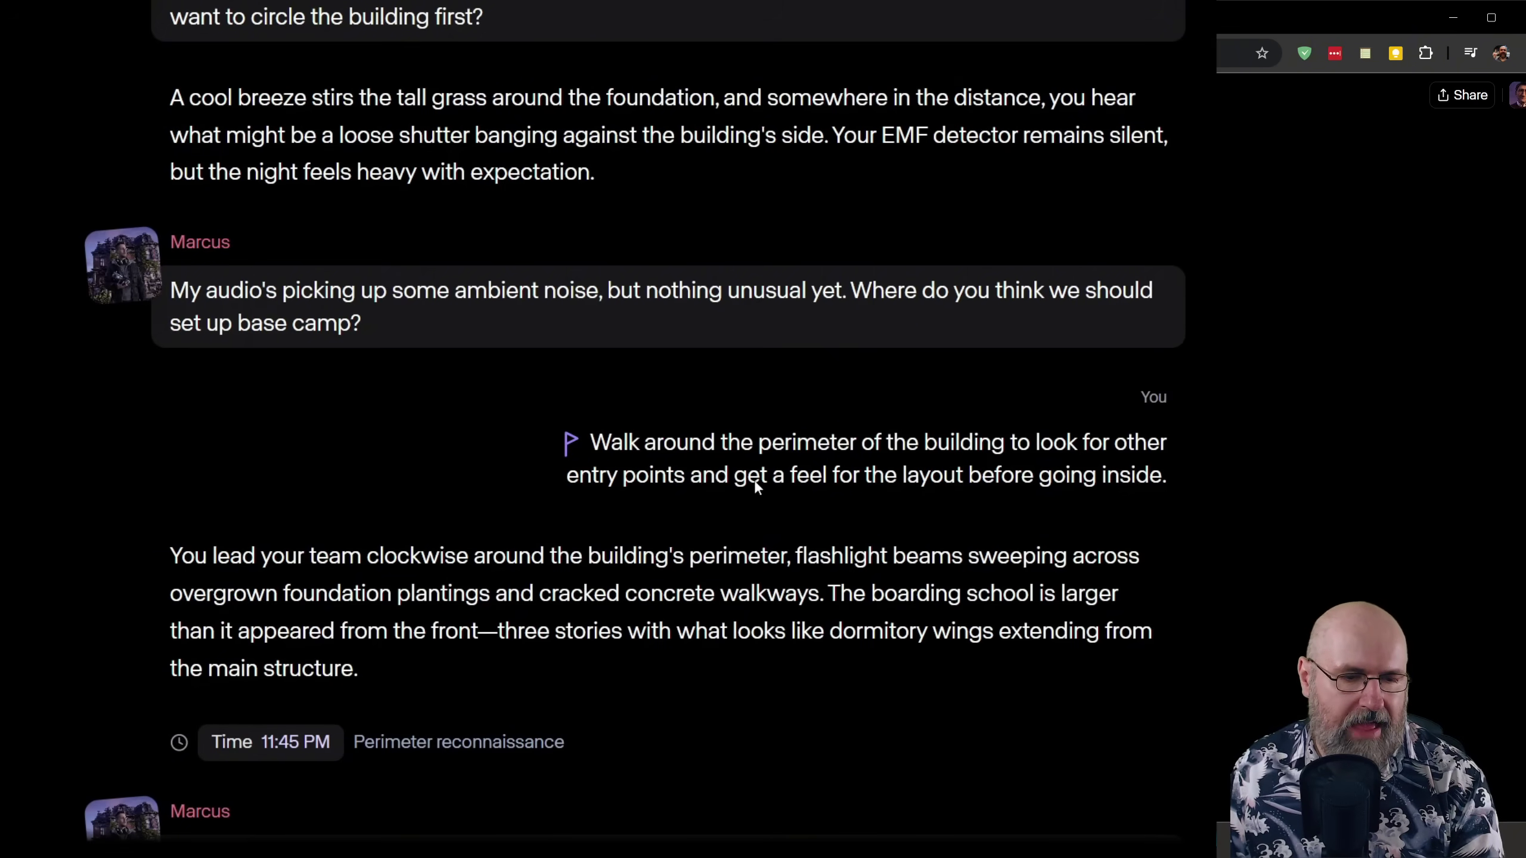
Step: Read down through the cold spot scene in the story narration
{"action": "scroll", "coordinate": [1202, 437], "scroll_direction": "down", "scroll_amount": 10}
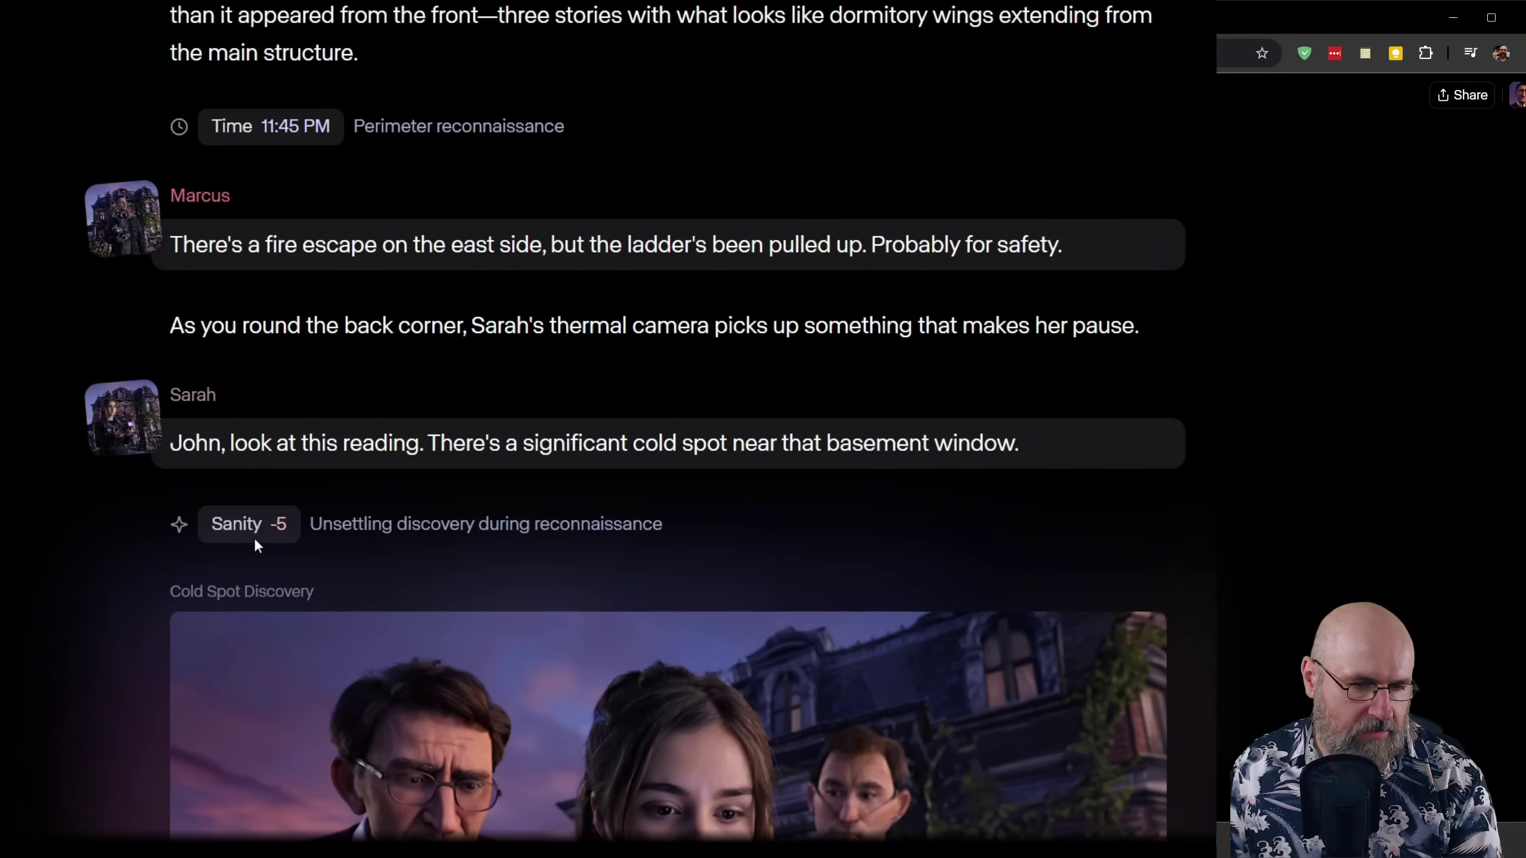
{"action": "scroll", "coordinate": [254, 537], "scroll_direction": "down", "scroll_amount": 9}
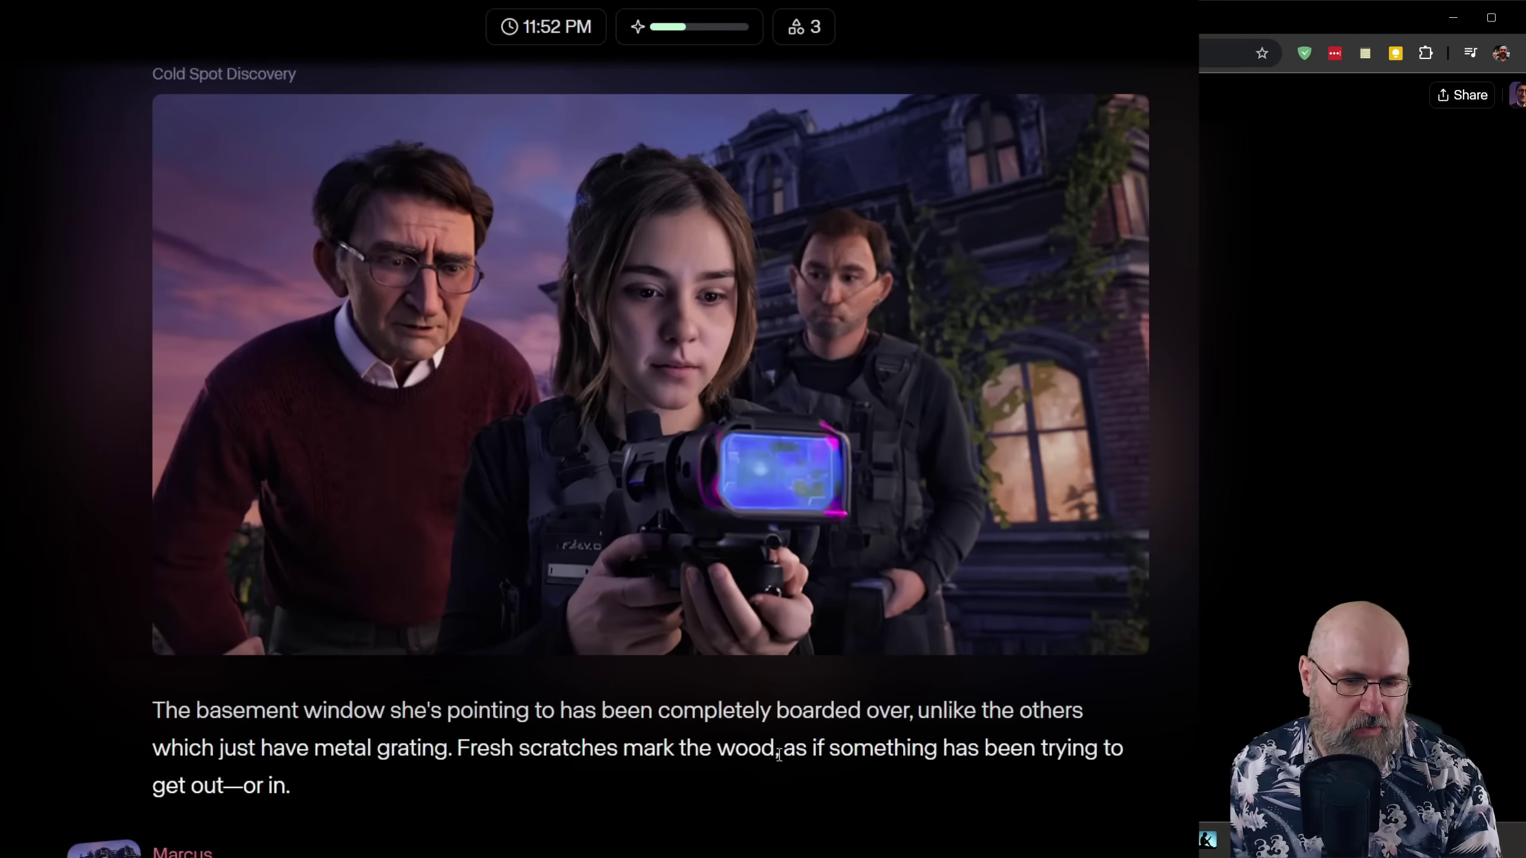
{"action": "scroll", "coordinate": [220, 556], "scroll_direction": "down", "scroll_amount": 5}
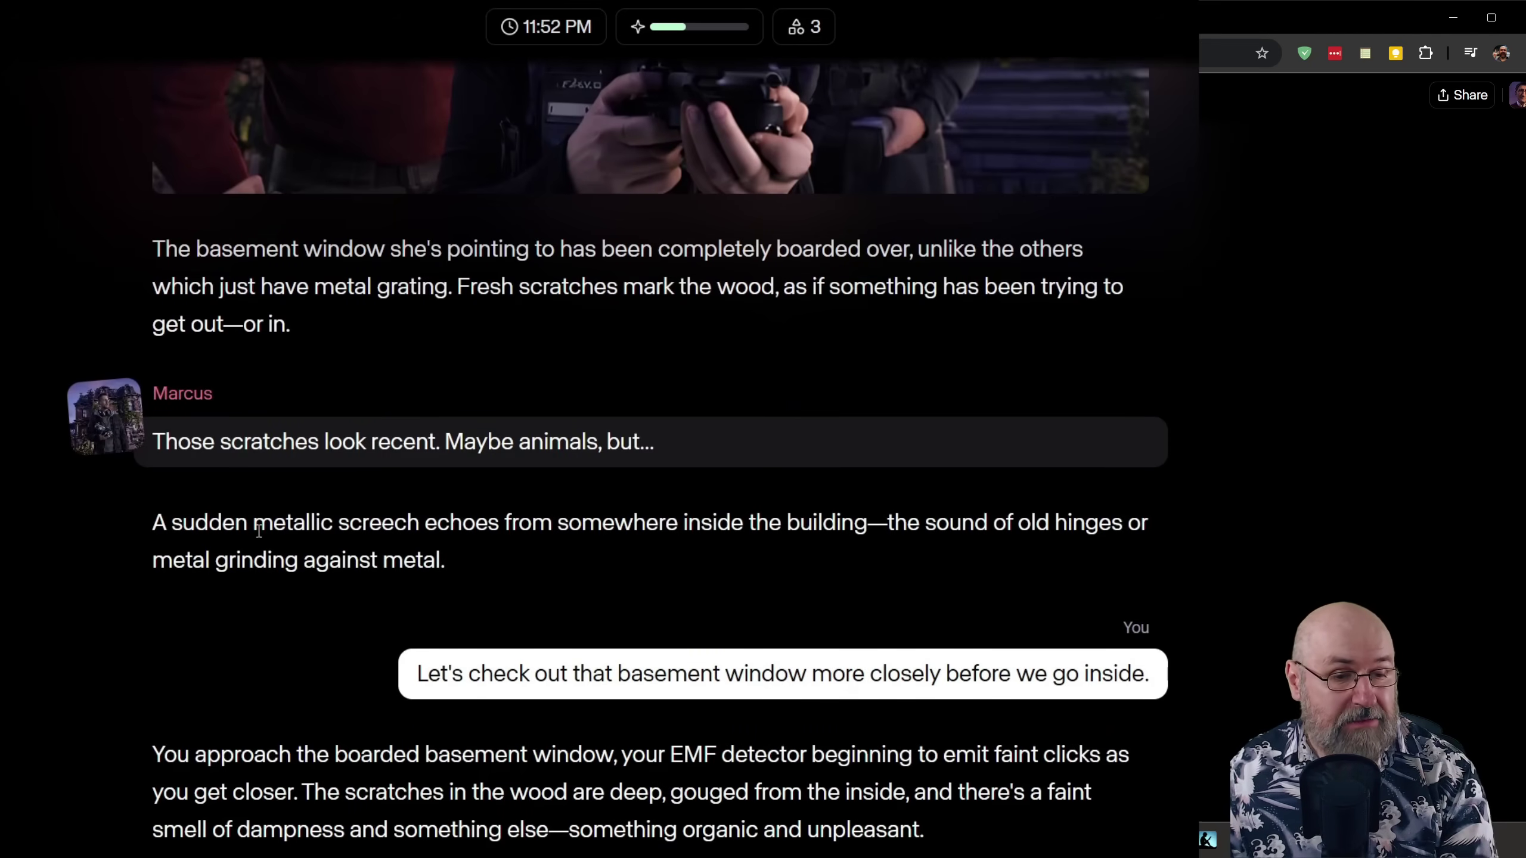
Step: Highlight the metallic screech sentence, clear it, and read on to the boarded basement window
{"action": "left_click_drag", "start_coordinate": [254, 523], "coordinate": [868, 527]}
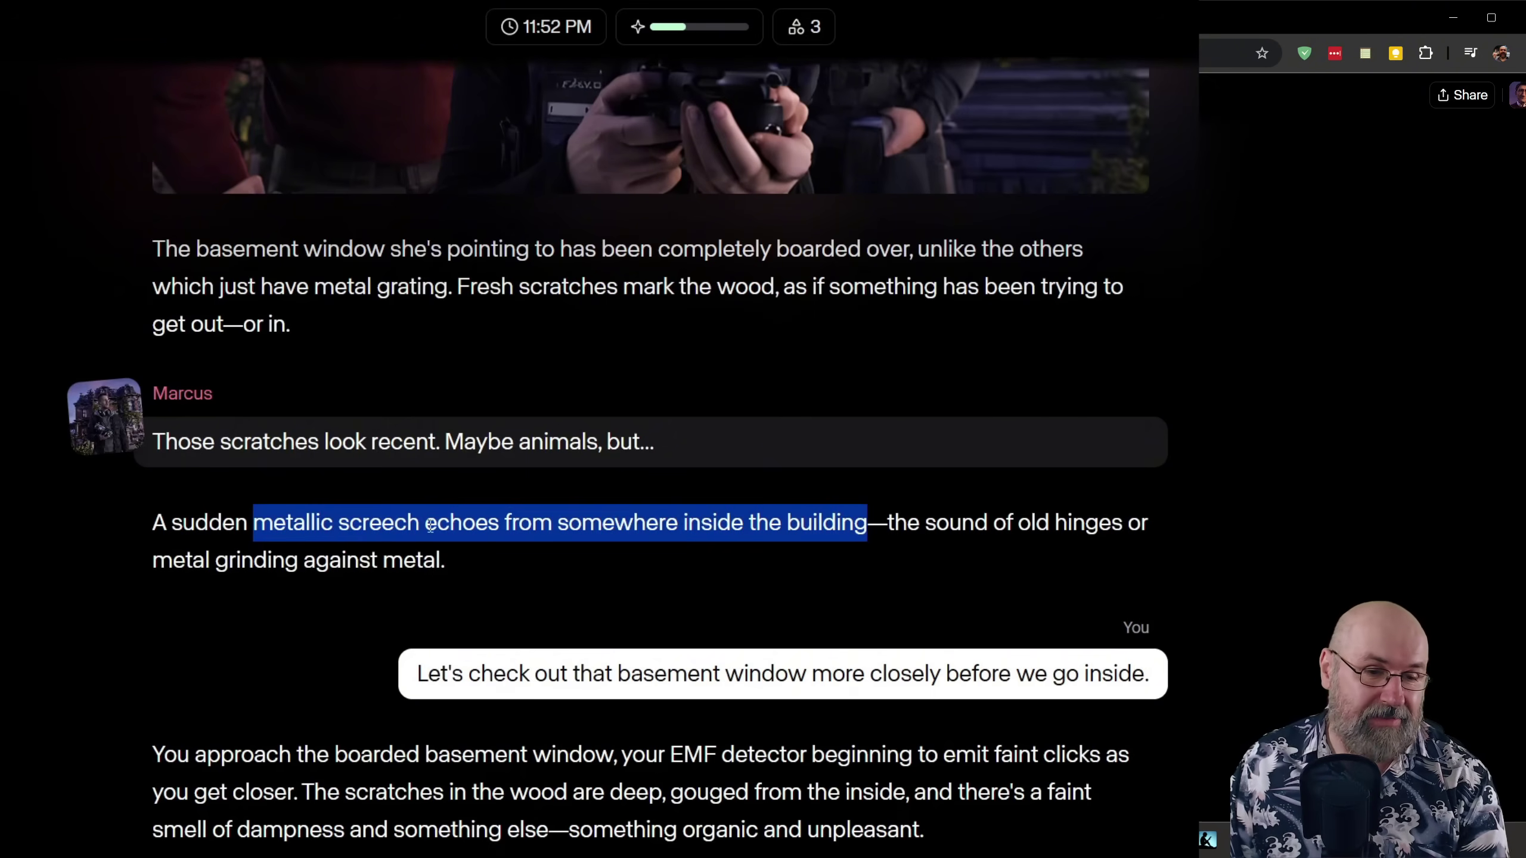
{"action": "left_click", "coordinate": [387, 535]}
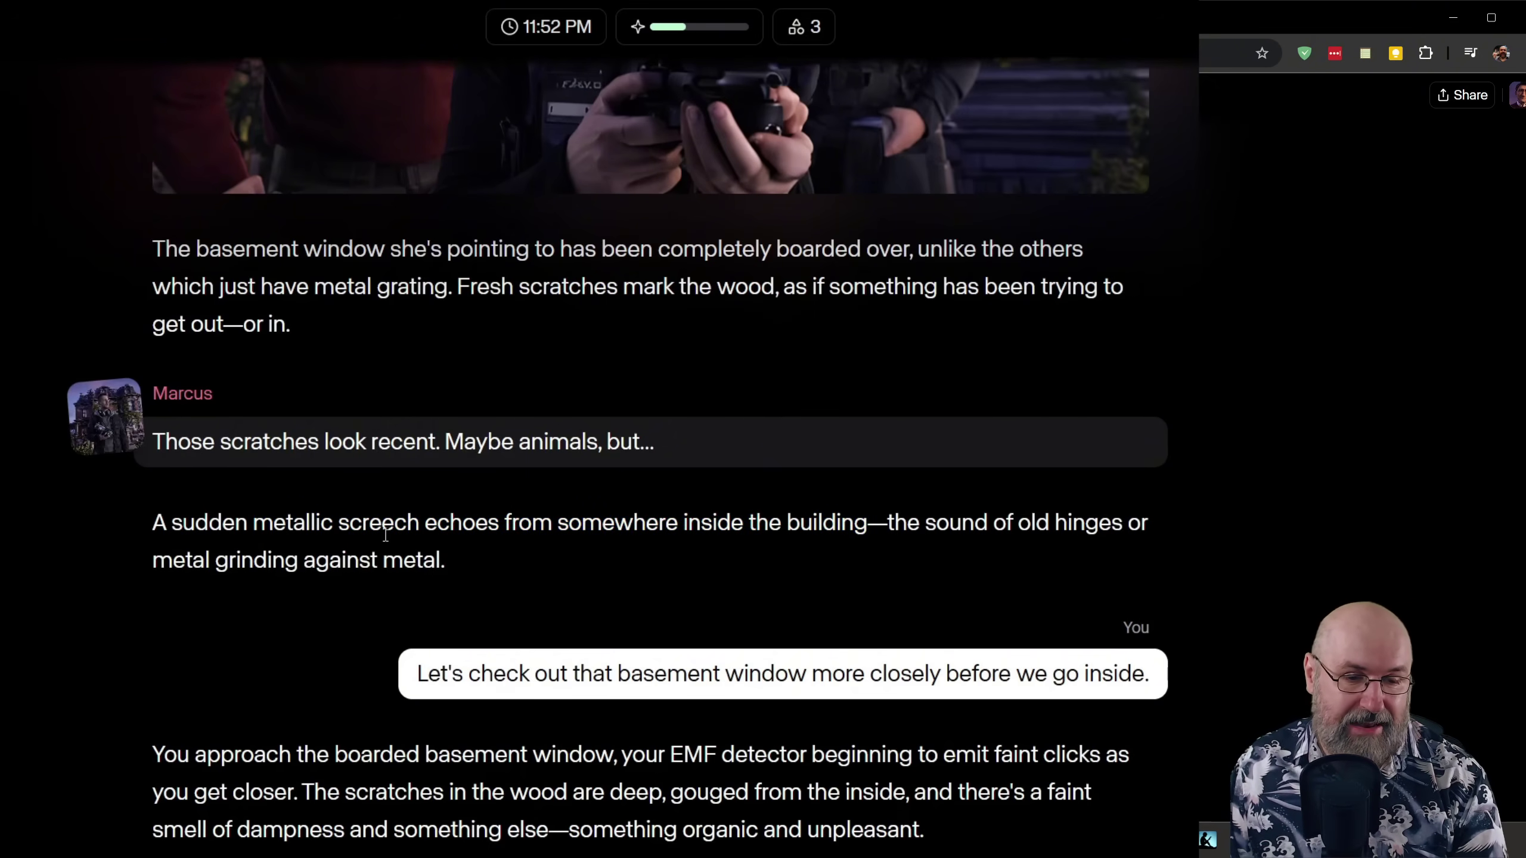
{"action": "scroll", "coordinate": [421, 517], "scroll_direction": "down", "scroll_amount": 10}
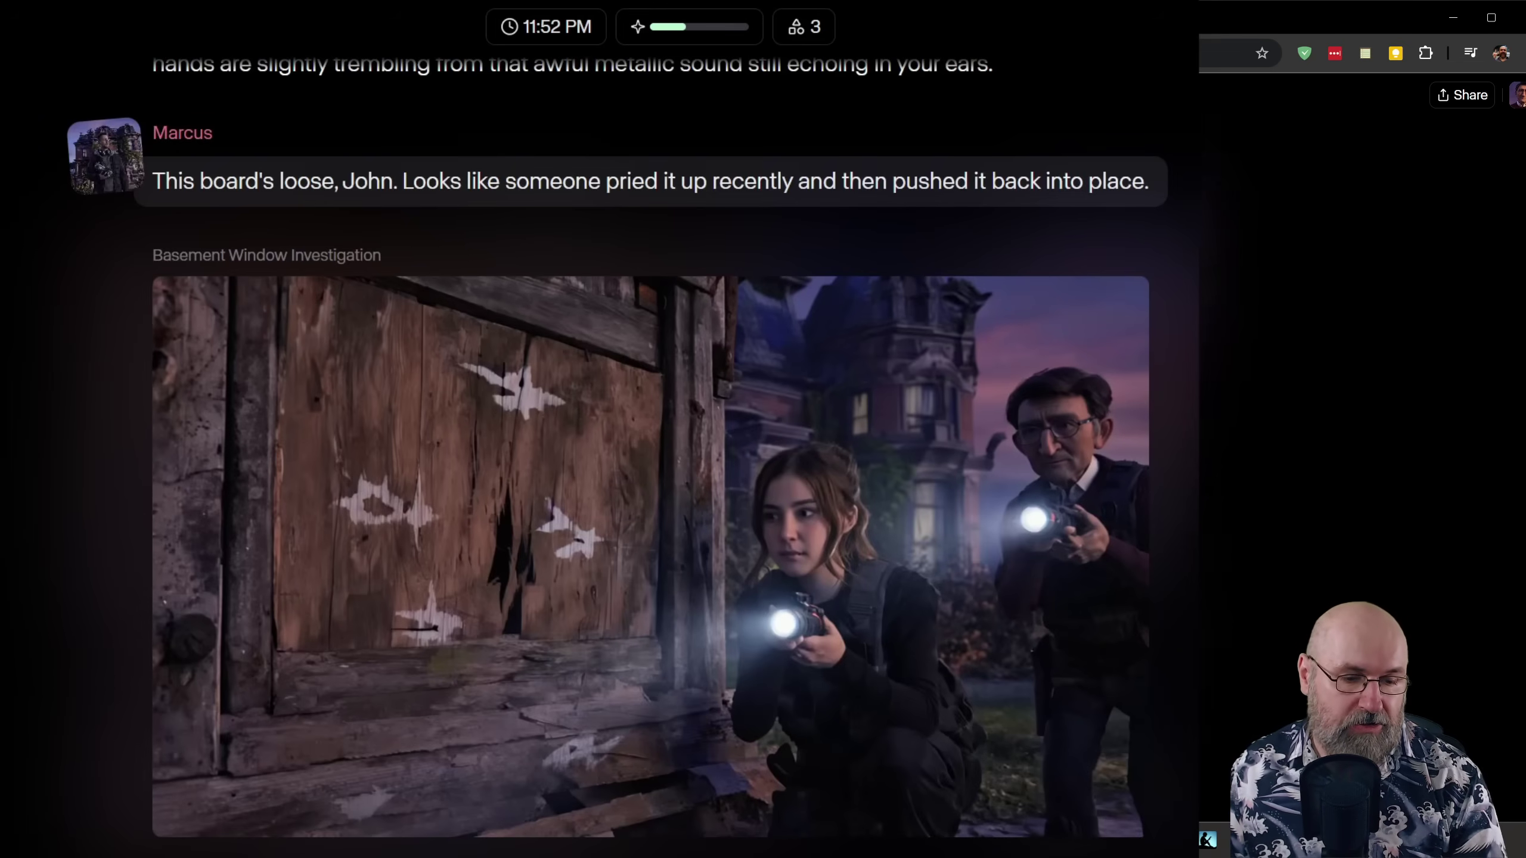
Step: Read past the pried-off board to the Flooded Basement Horror image and the Sanity -15 loss
{"action": "scroll", "coordinate": [601, 457], "scroll_direction": "down", "scroll_amount": 10}
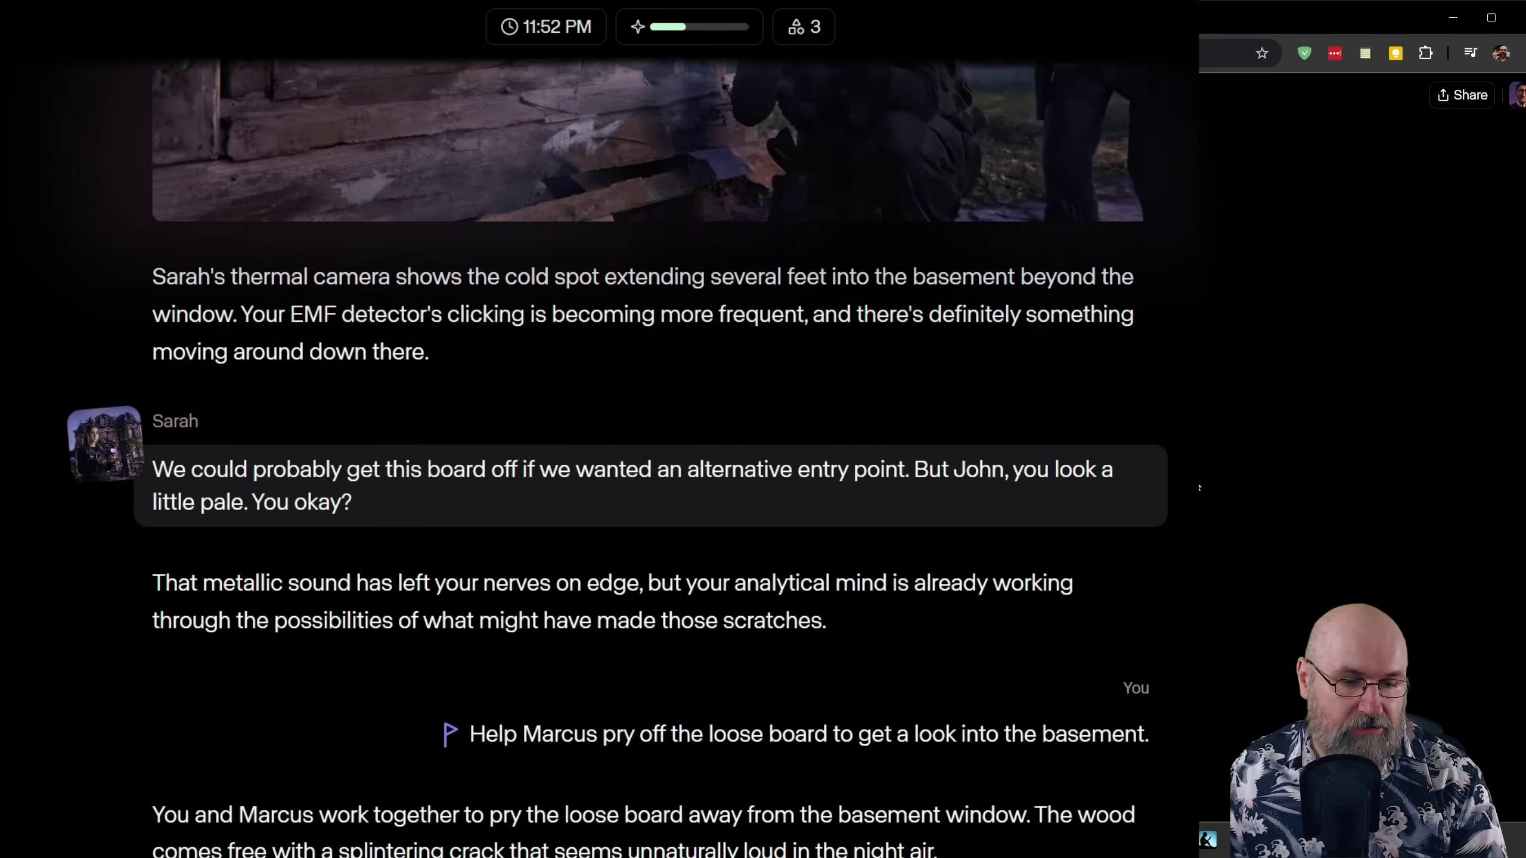
{"action": "scroll", "coordinate": [509, 489], "scroll_direction": "down", "scroll_amount": 5}
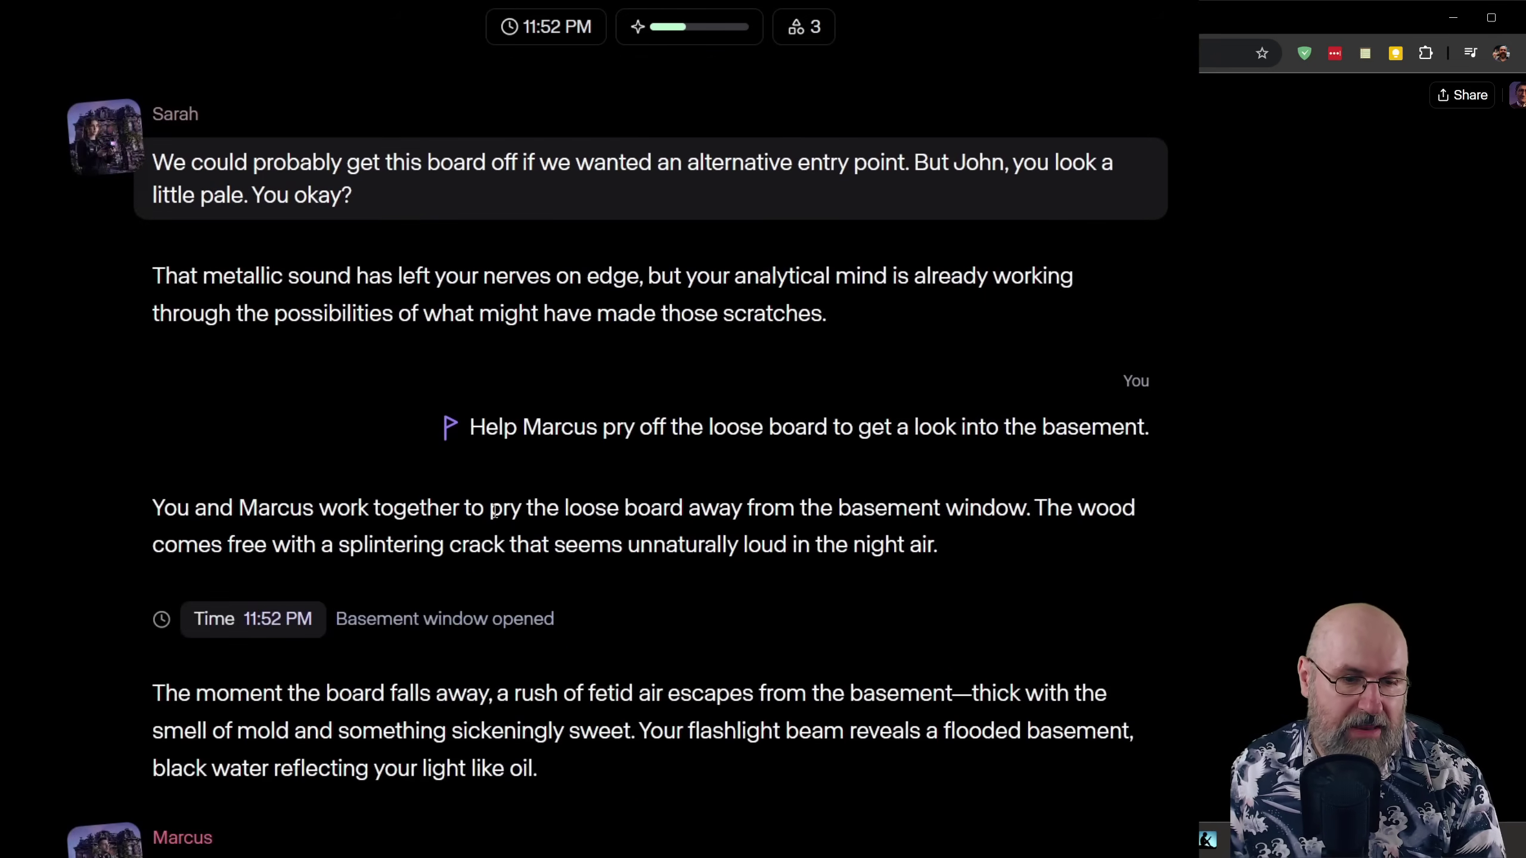
{"action": "scroll", "coordinate": [730, 451], "scroll_direction": "down", "scroll_amount": 15}
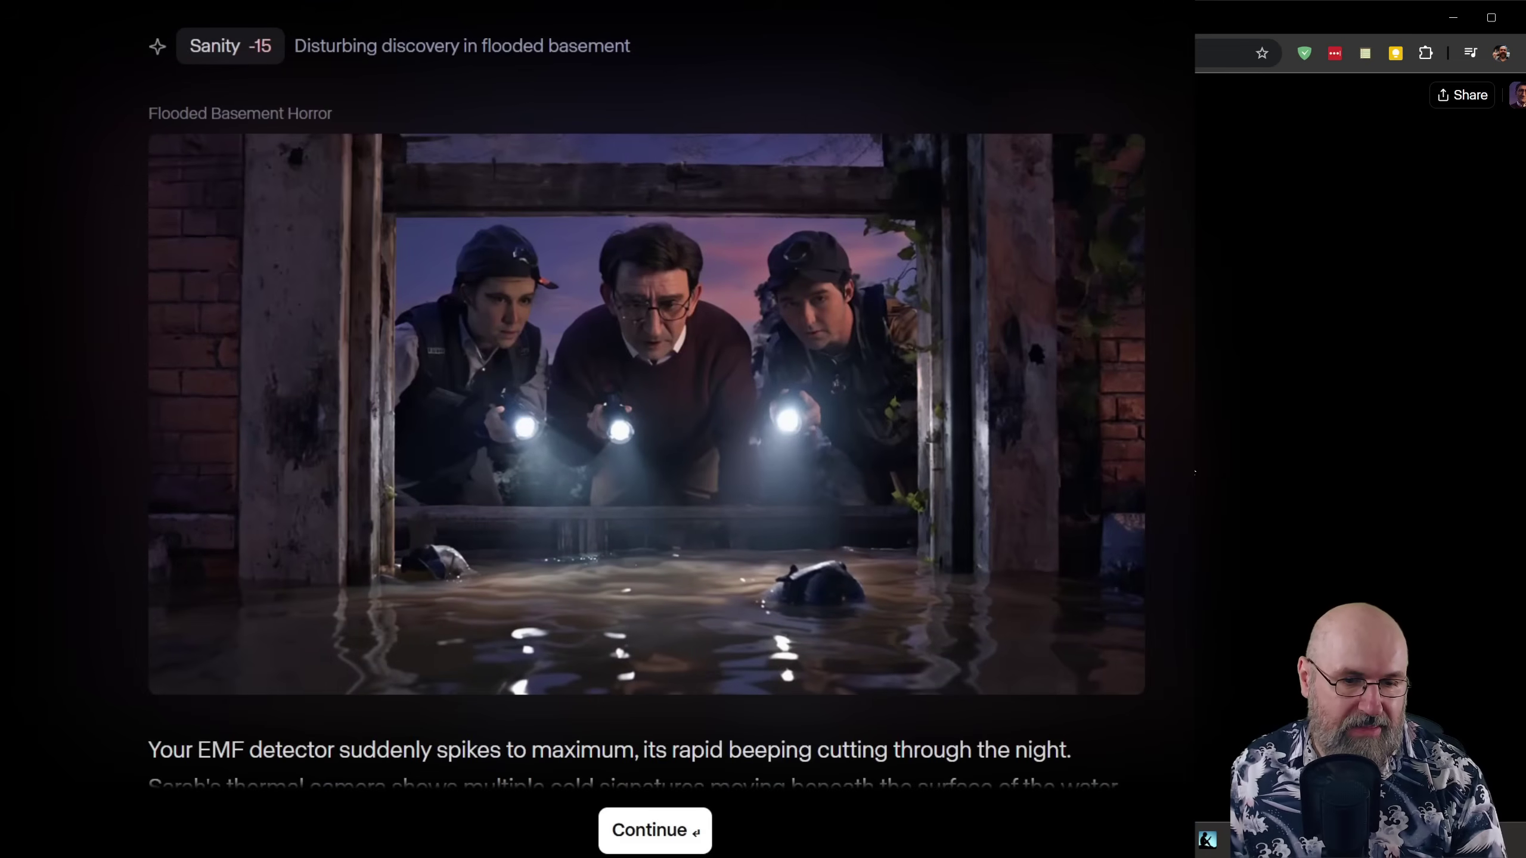